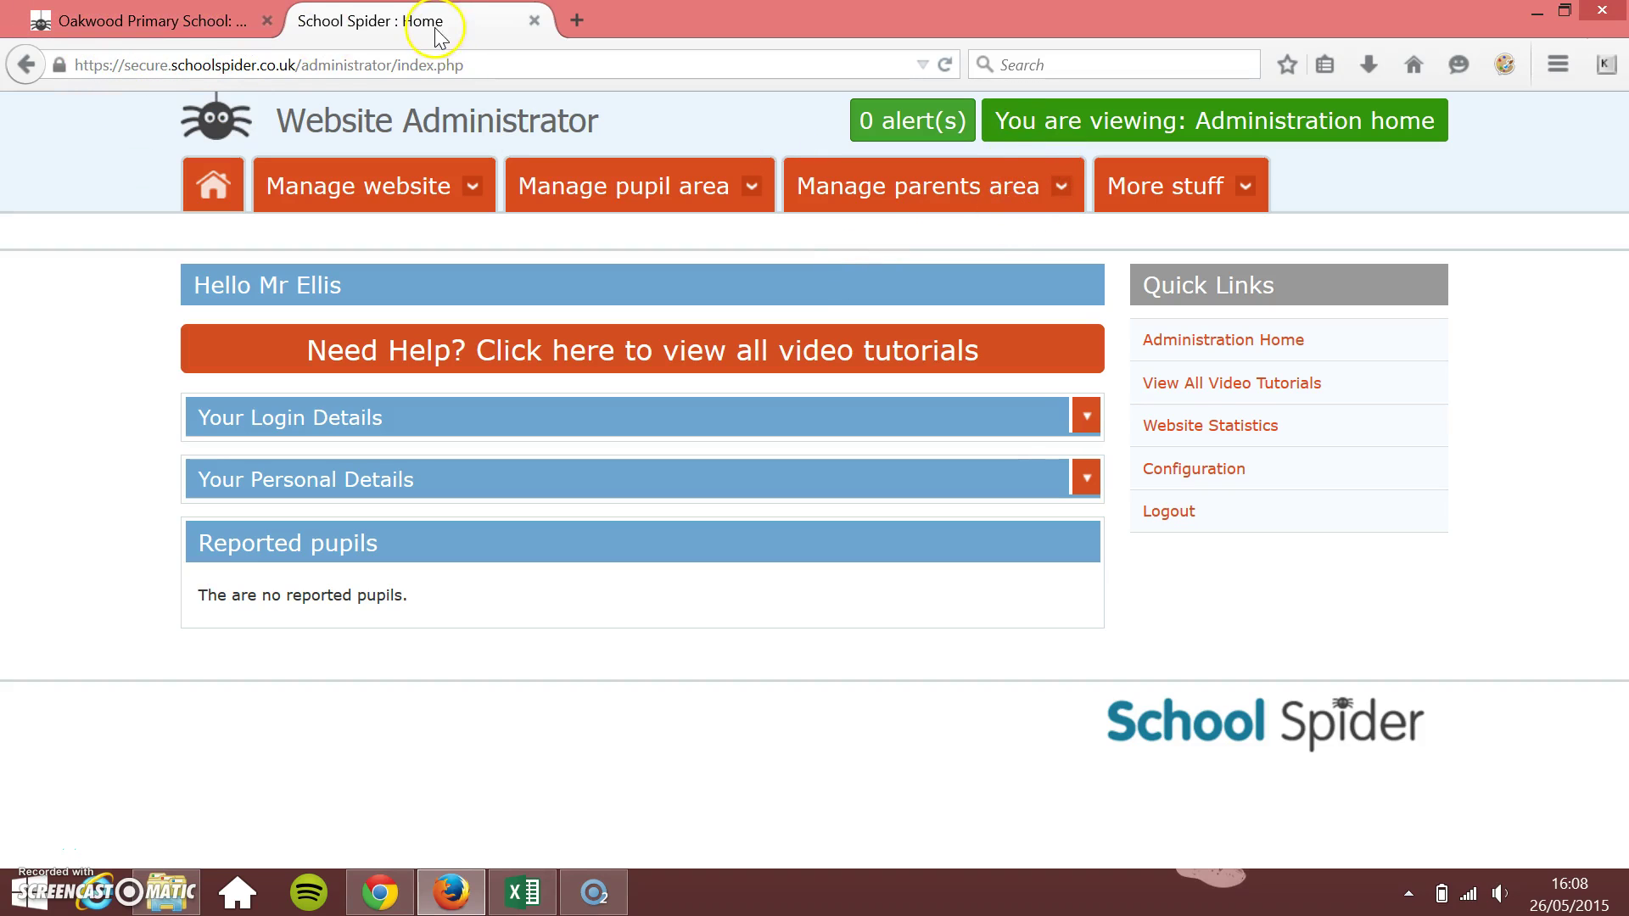
Look at the public website, then return to admin and open the list of parents who can log in
{"action": "left_click", "coordinate": [149, 19]}
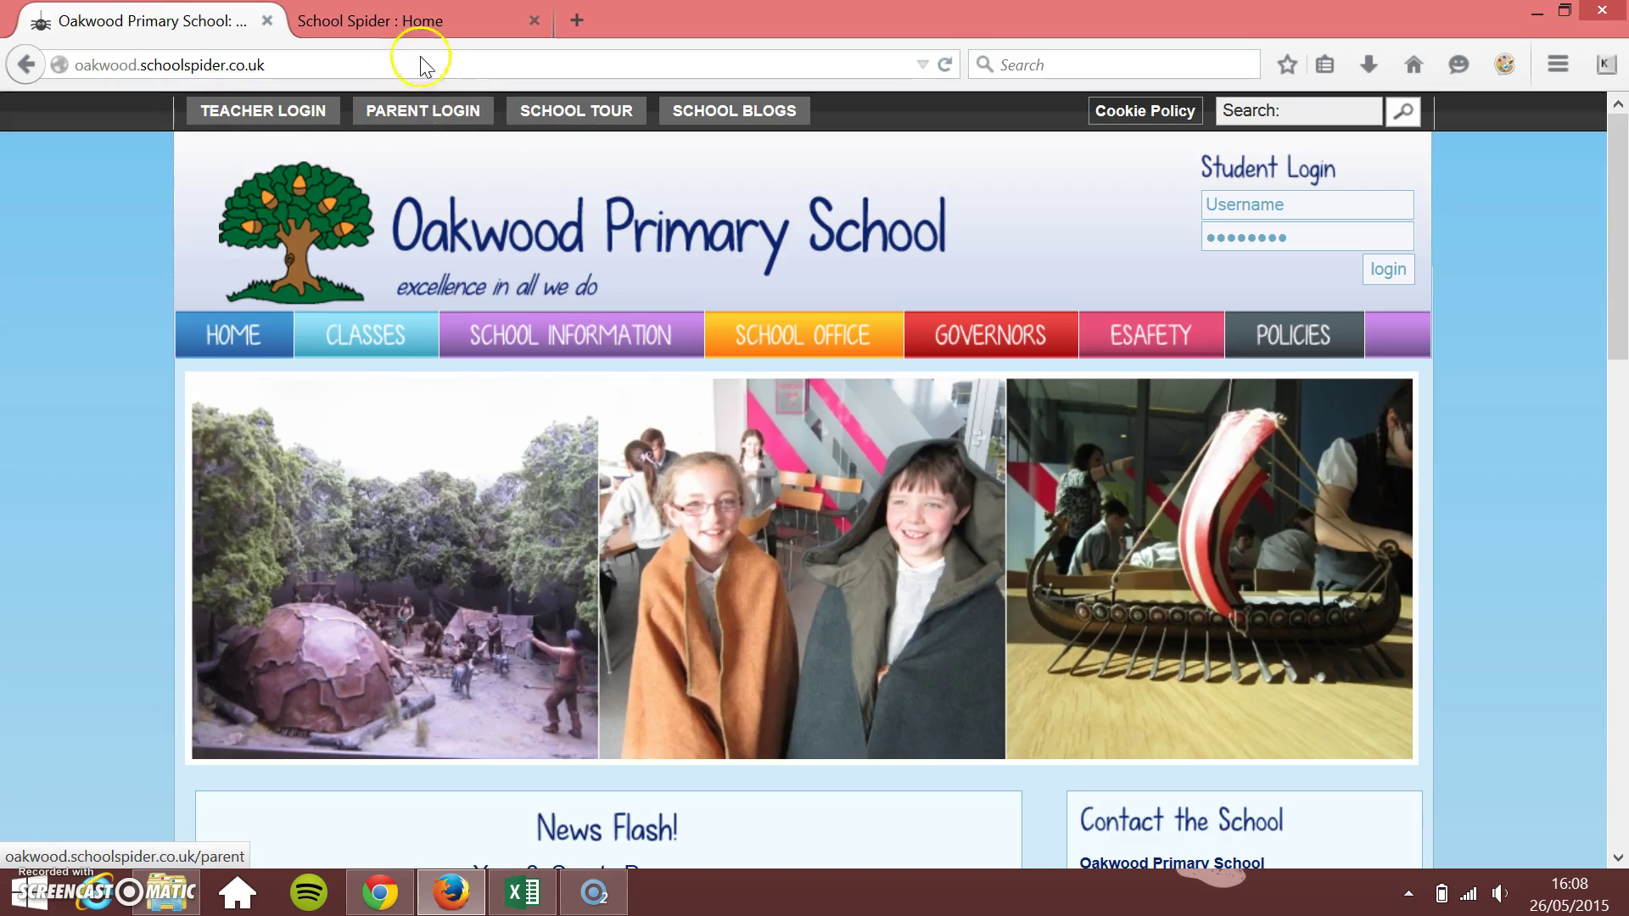
{"action": "left_click", "coordinate": [430, 20]}
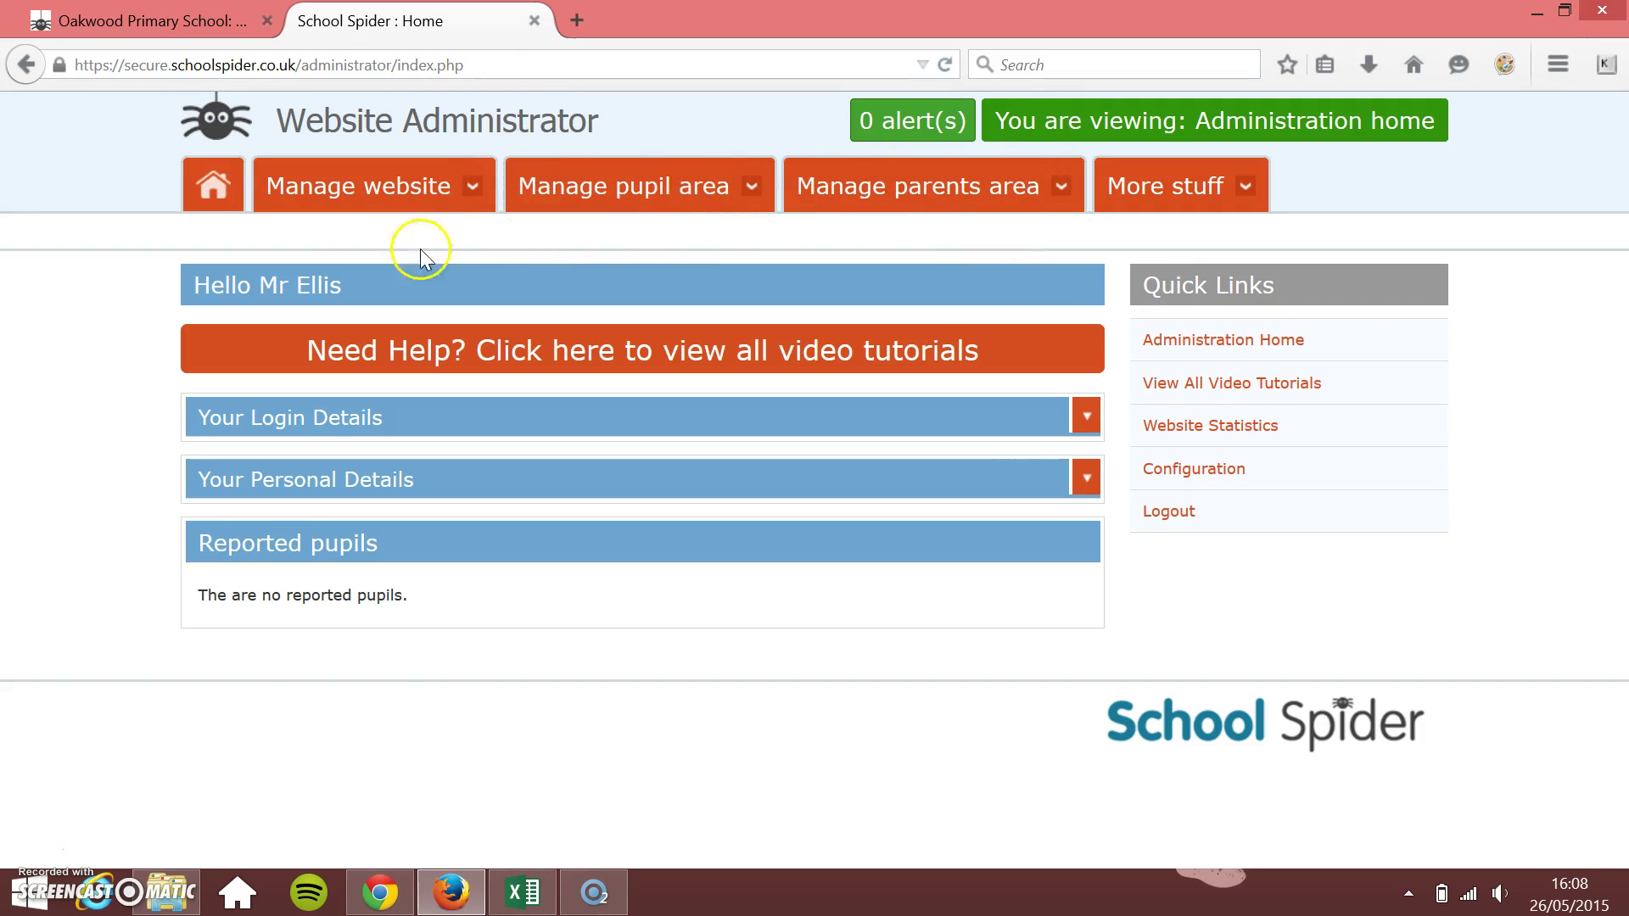
{"action": "left_click", "coordinate": [1059, 188]}
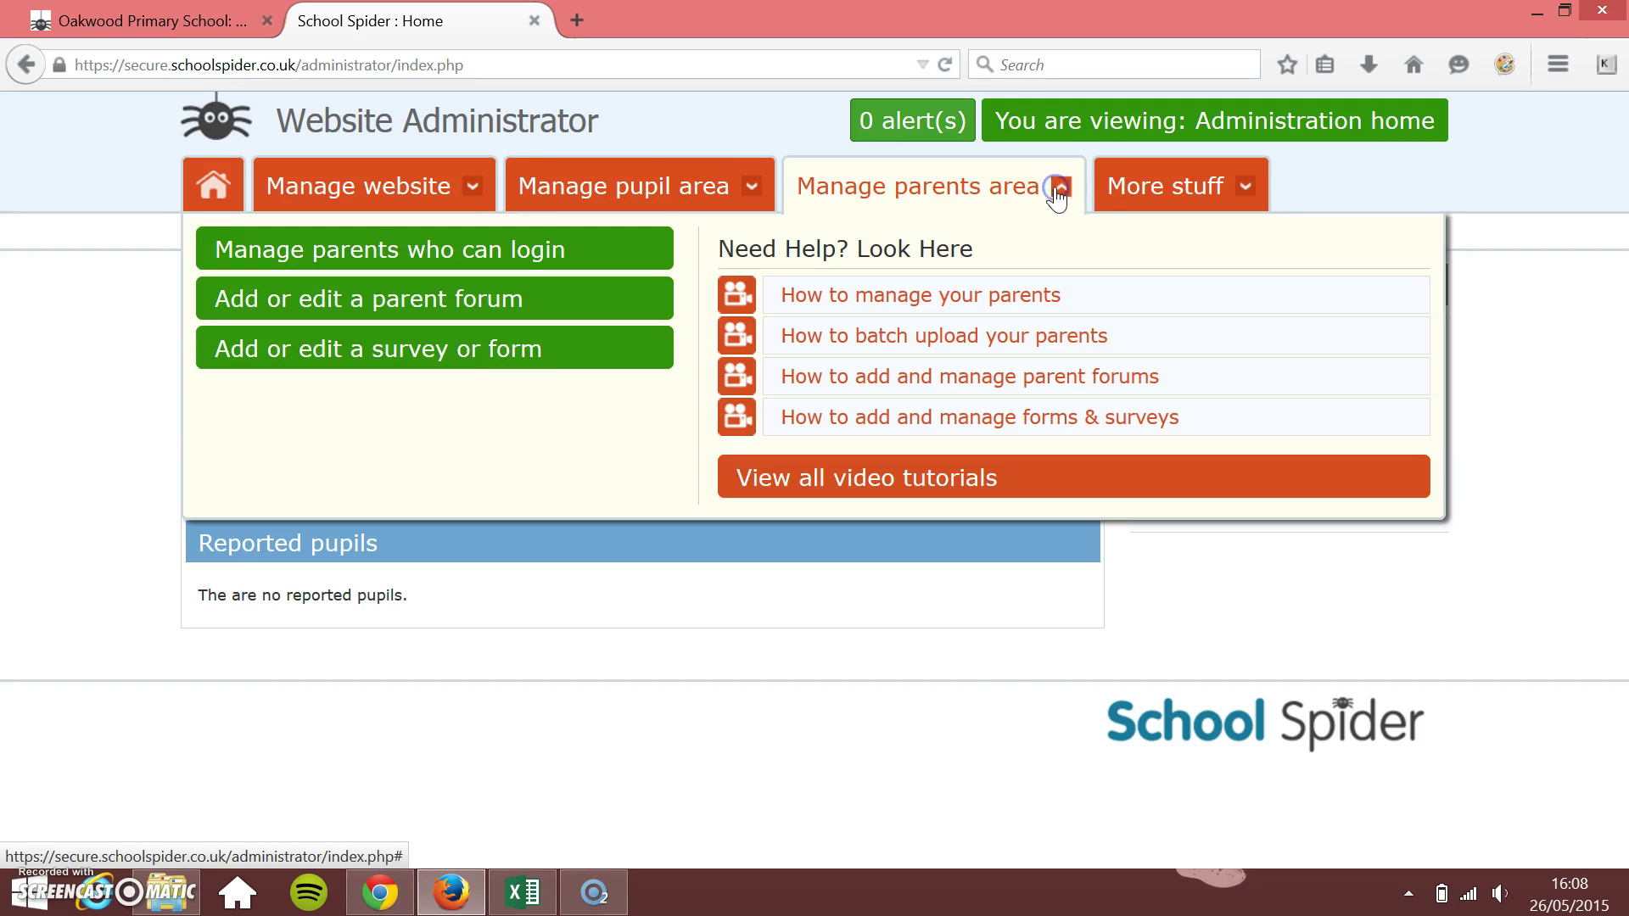
{"action": "left_click", "coordinate": [303, 260]}
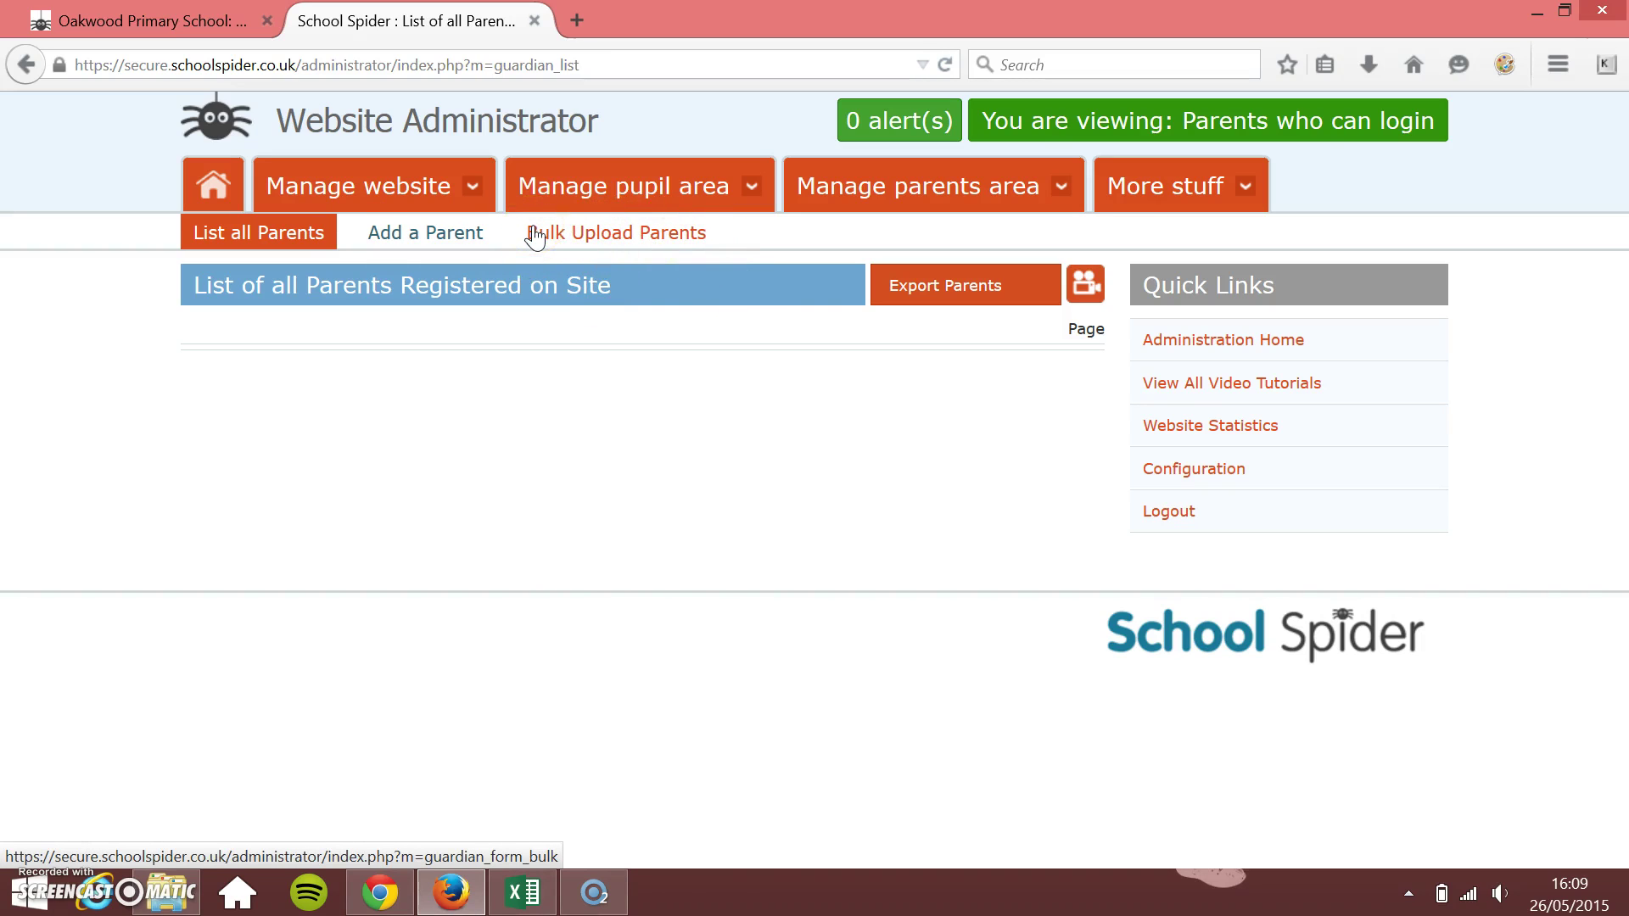
{"action": "left_click", "coordinate": [683, 195]}
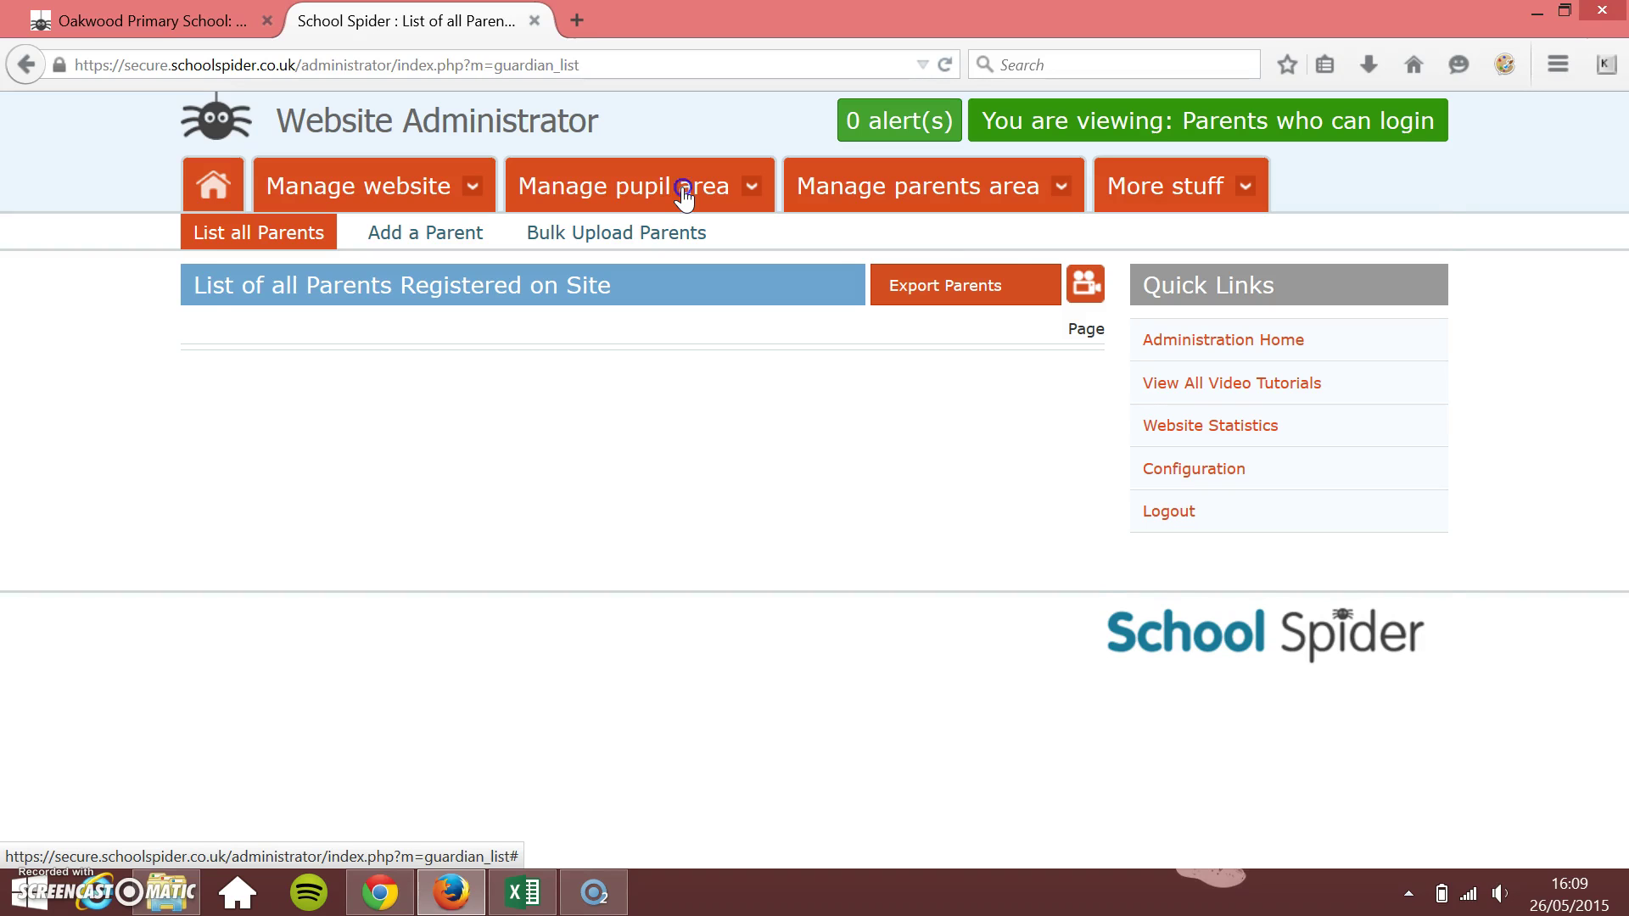
Browse to the list of pupils who can log in
{"action": "left_click", "coordinate": [684, 195]}
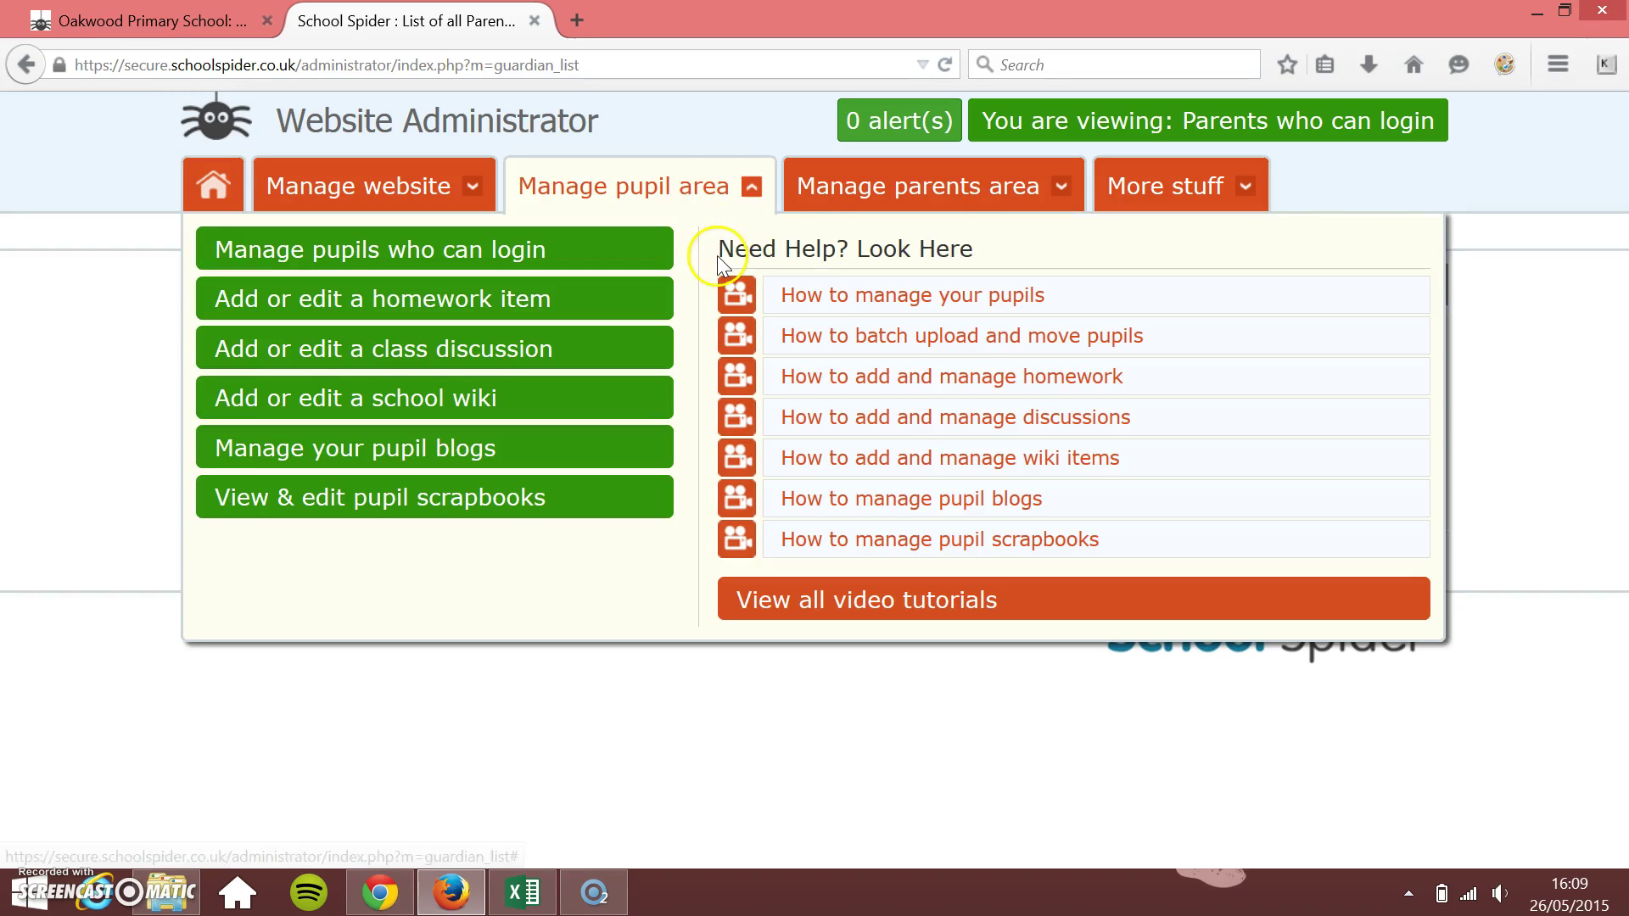
{"action": "left_click", "coordinate": [411, 256]}
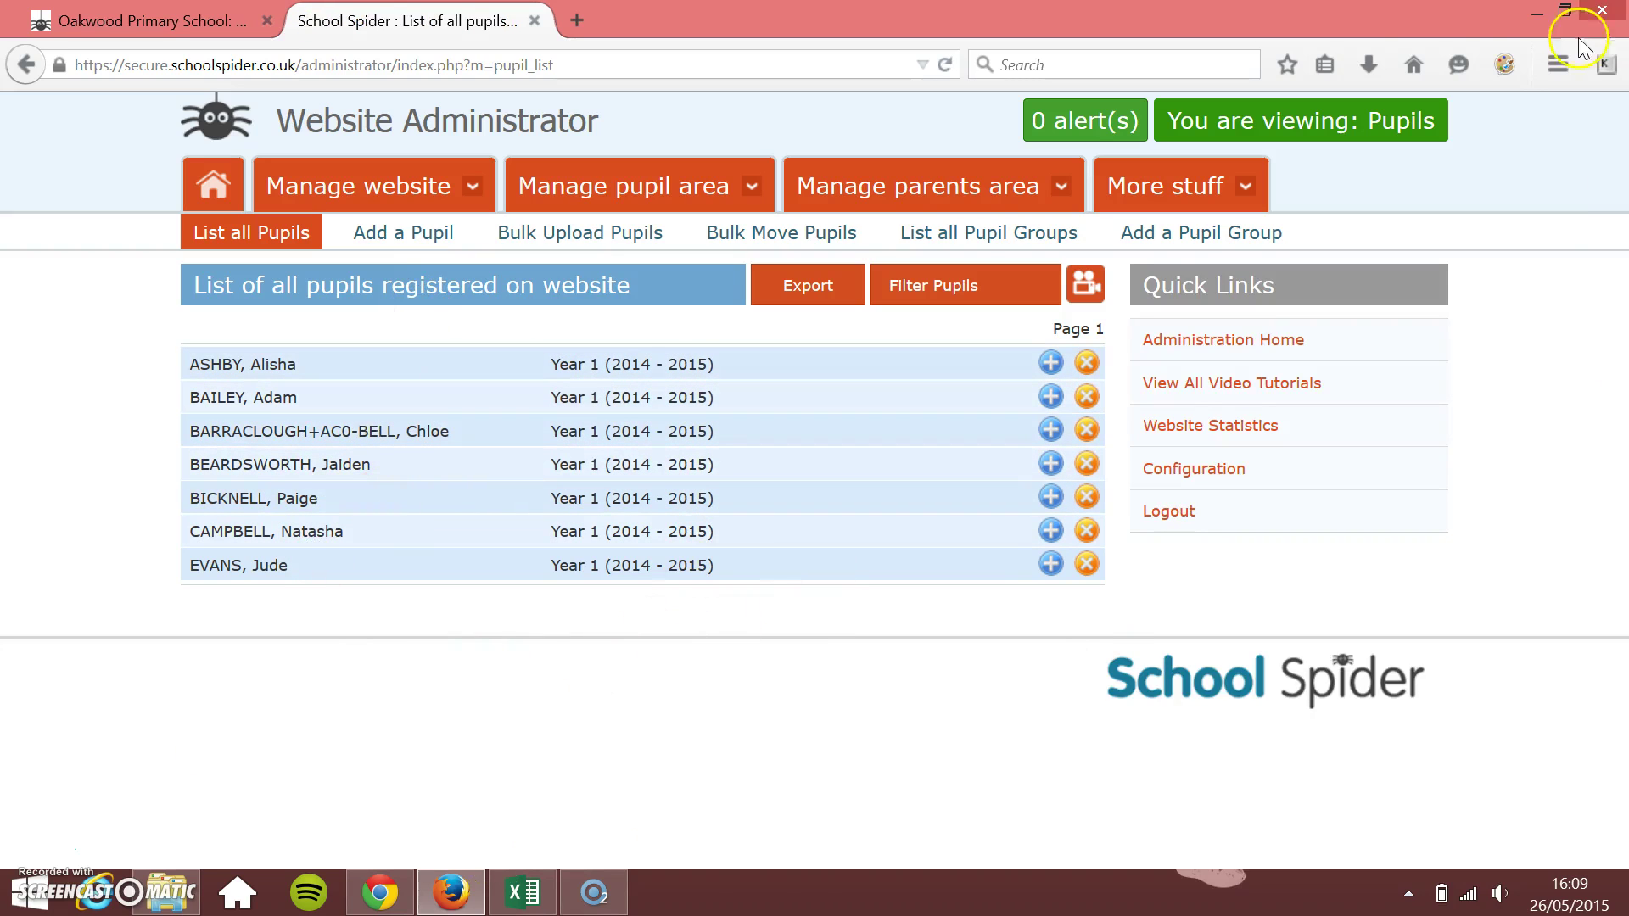
{"action": "left_click", "coordinate": [1186, 188]}
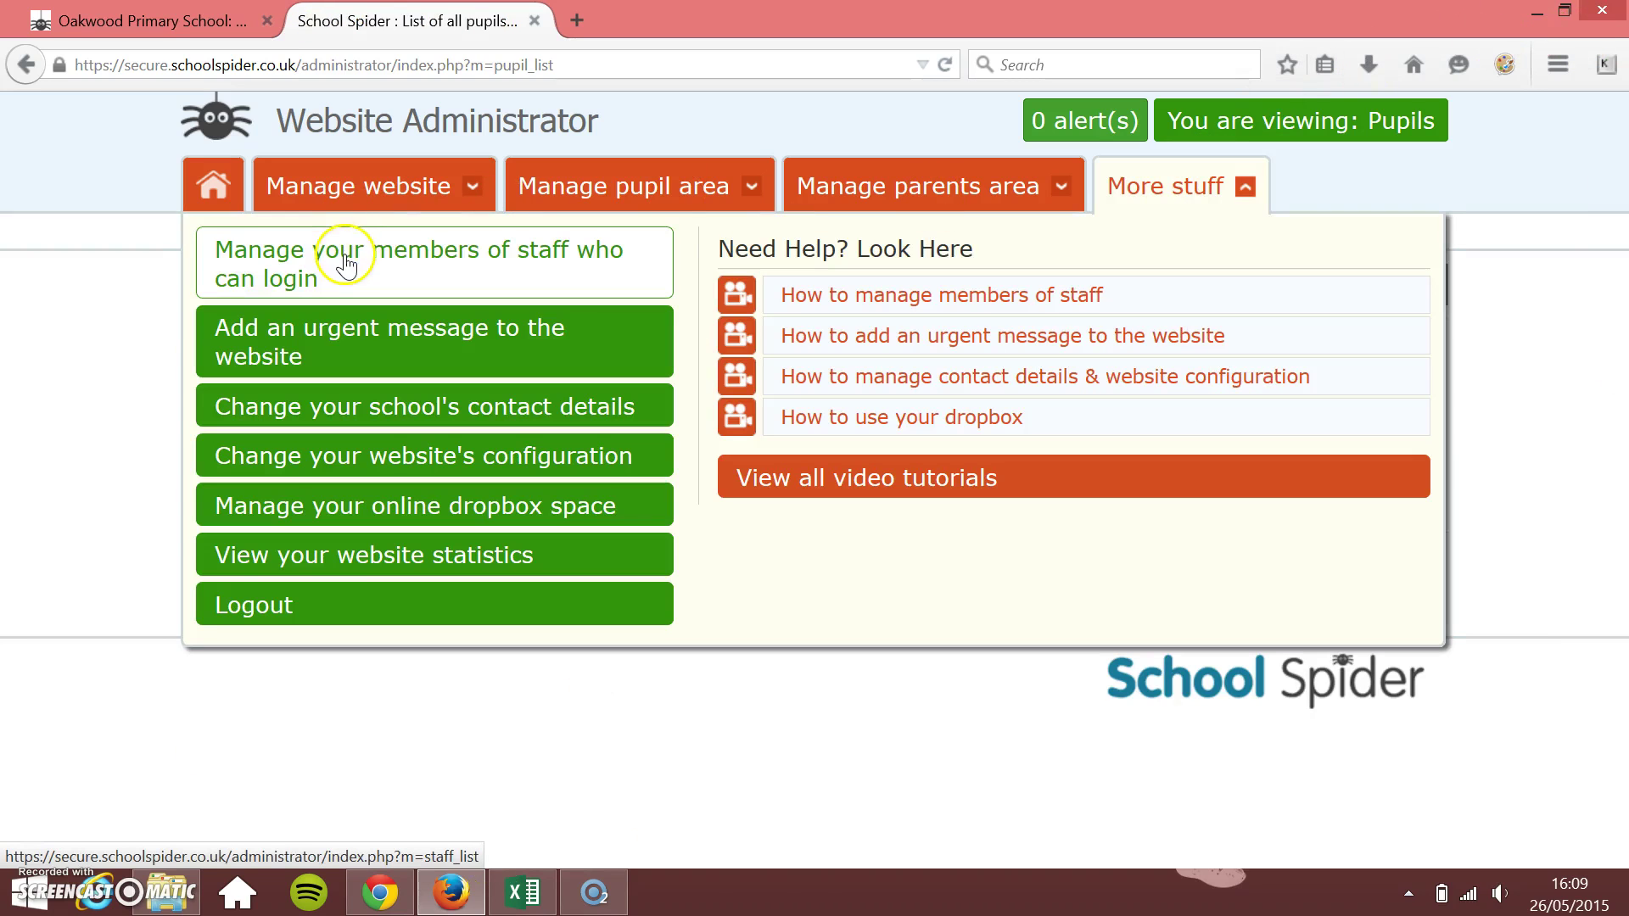
Go back to the parents list and open the Bulk Upload Parents form
{"action": "left_click", "coordinate": [990, 194]}
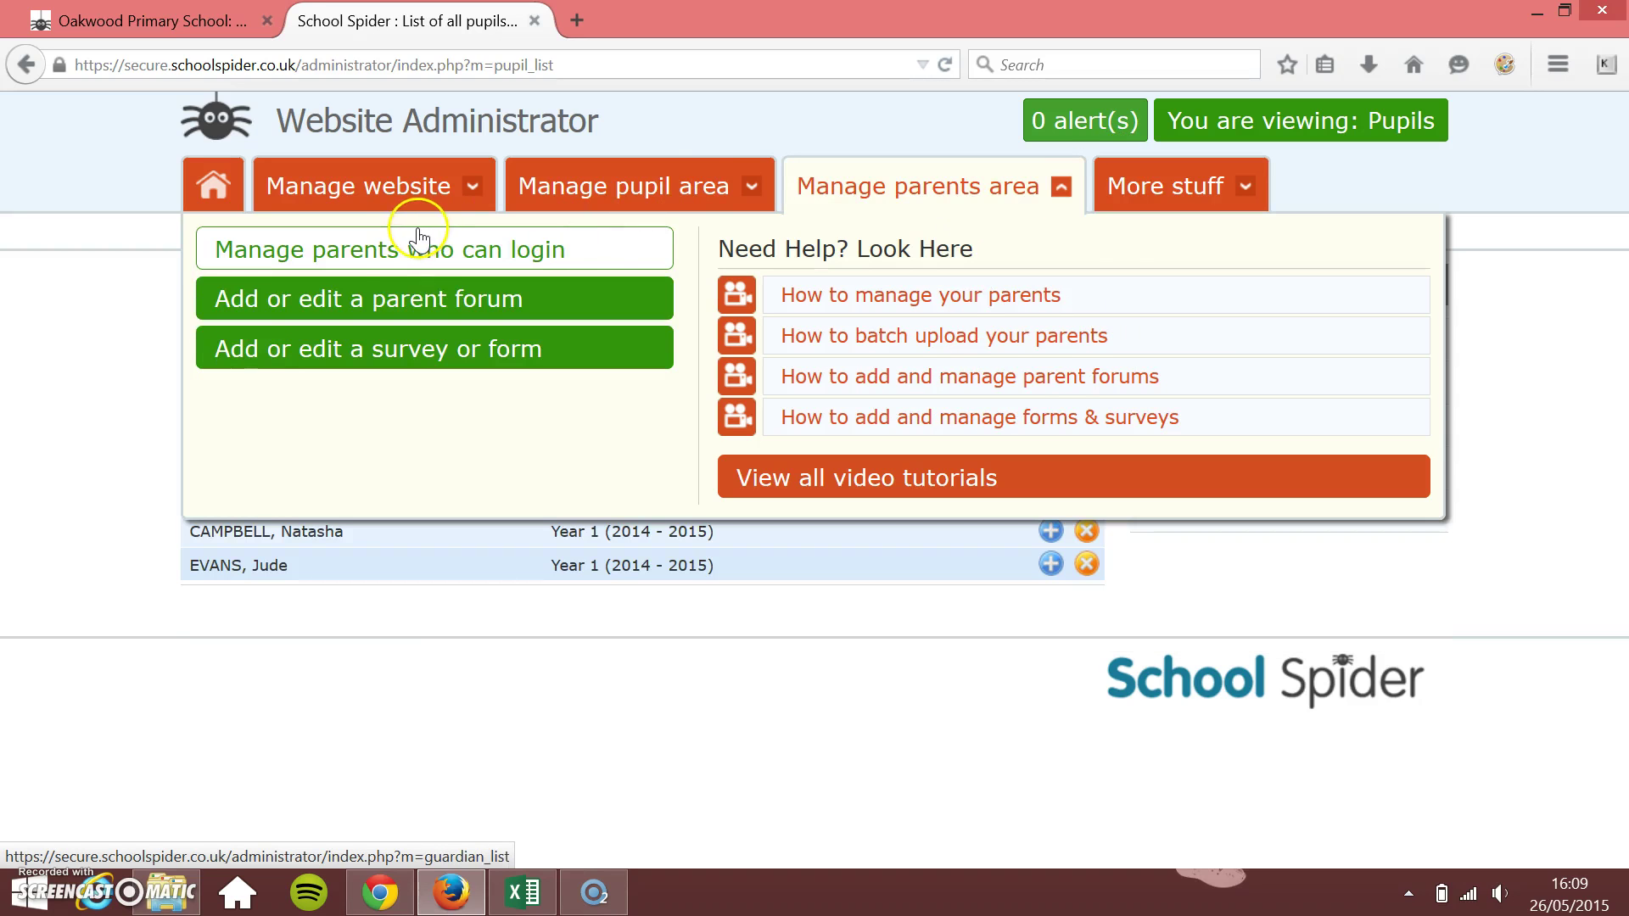
{"action": "left_click", "coordinate": [393, 268]}
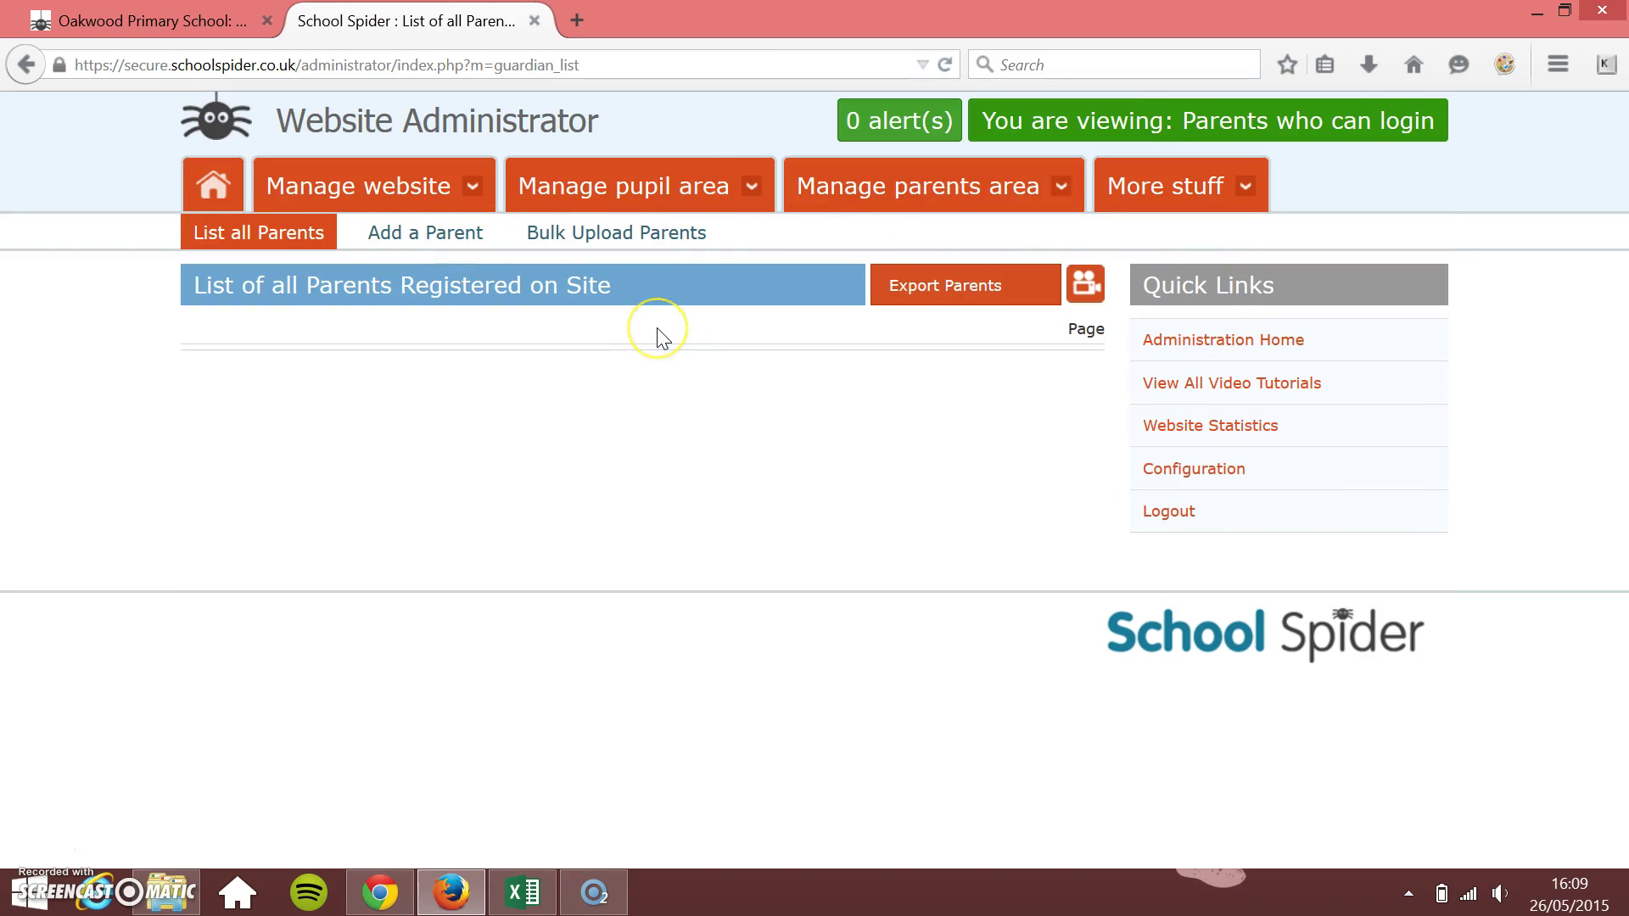
{"action": "left_click", "coordinate": [618, 242]}
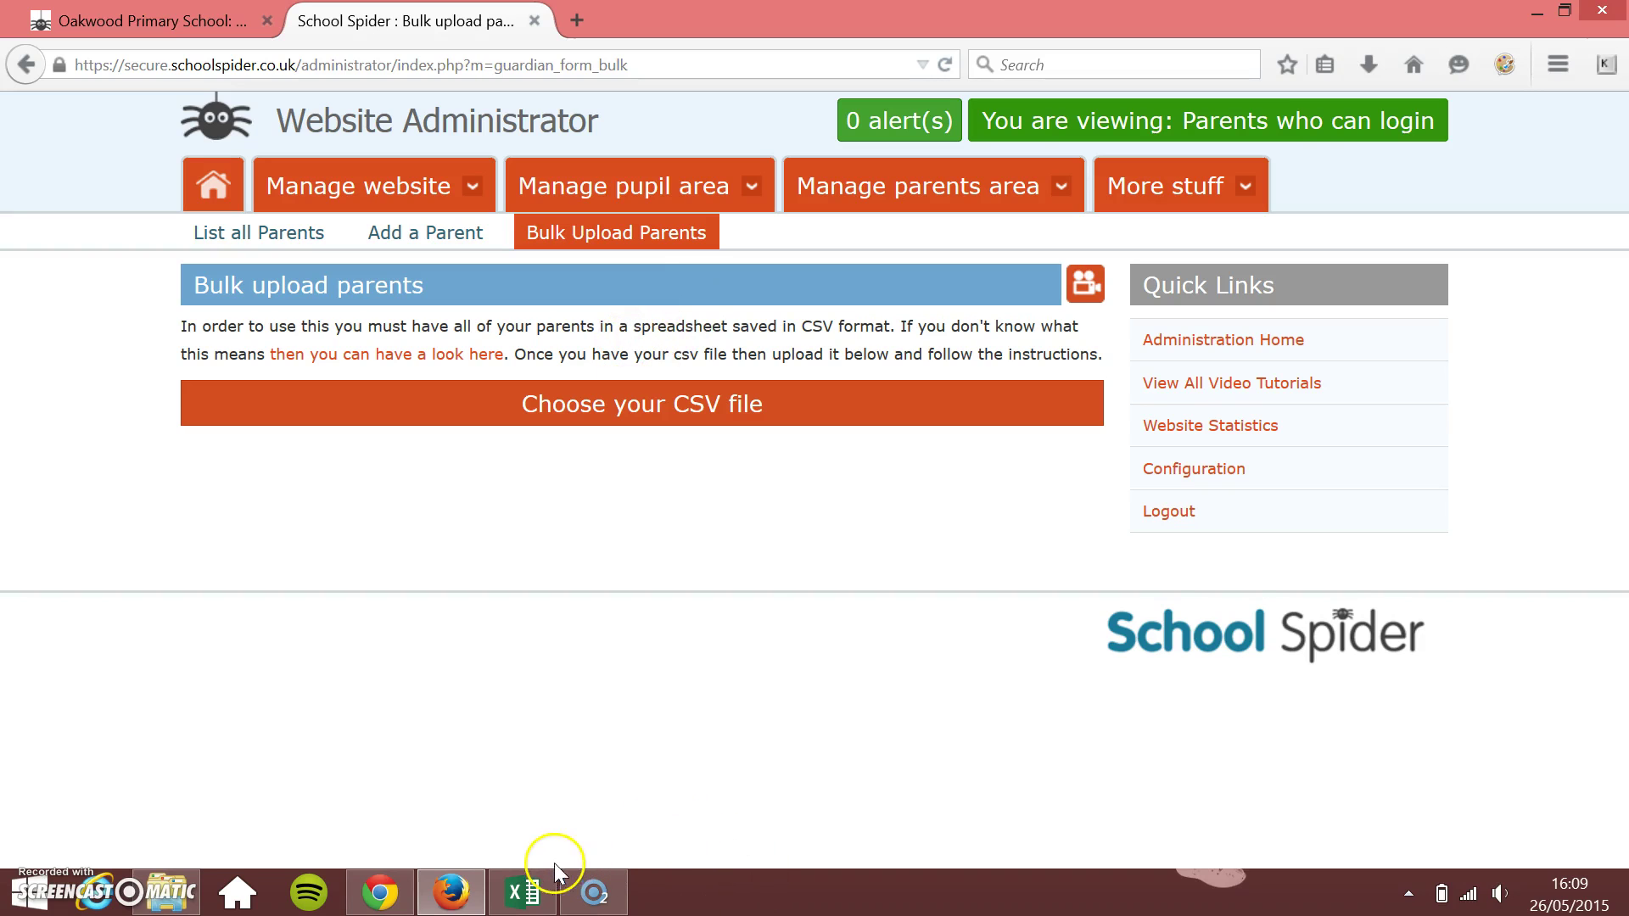
{"action": "left_click", "coordinate": [533, 892]}
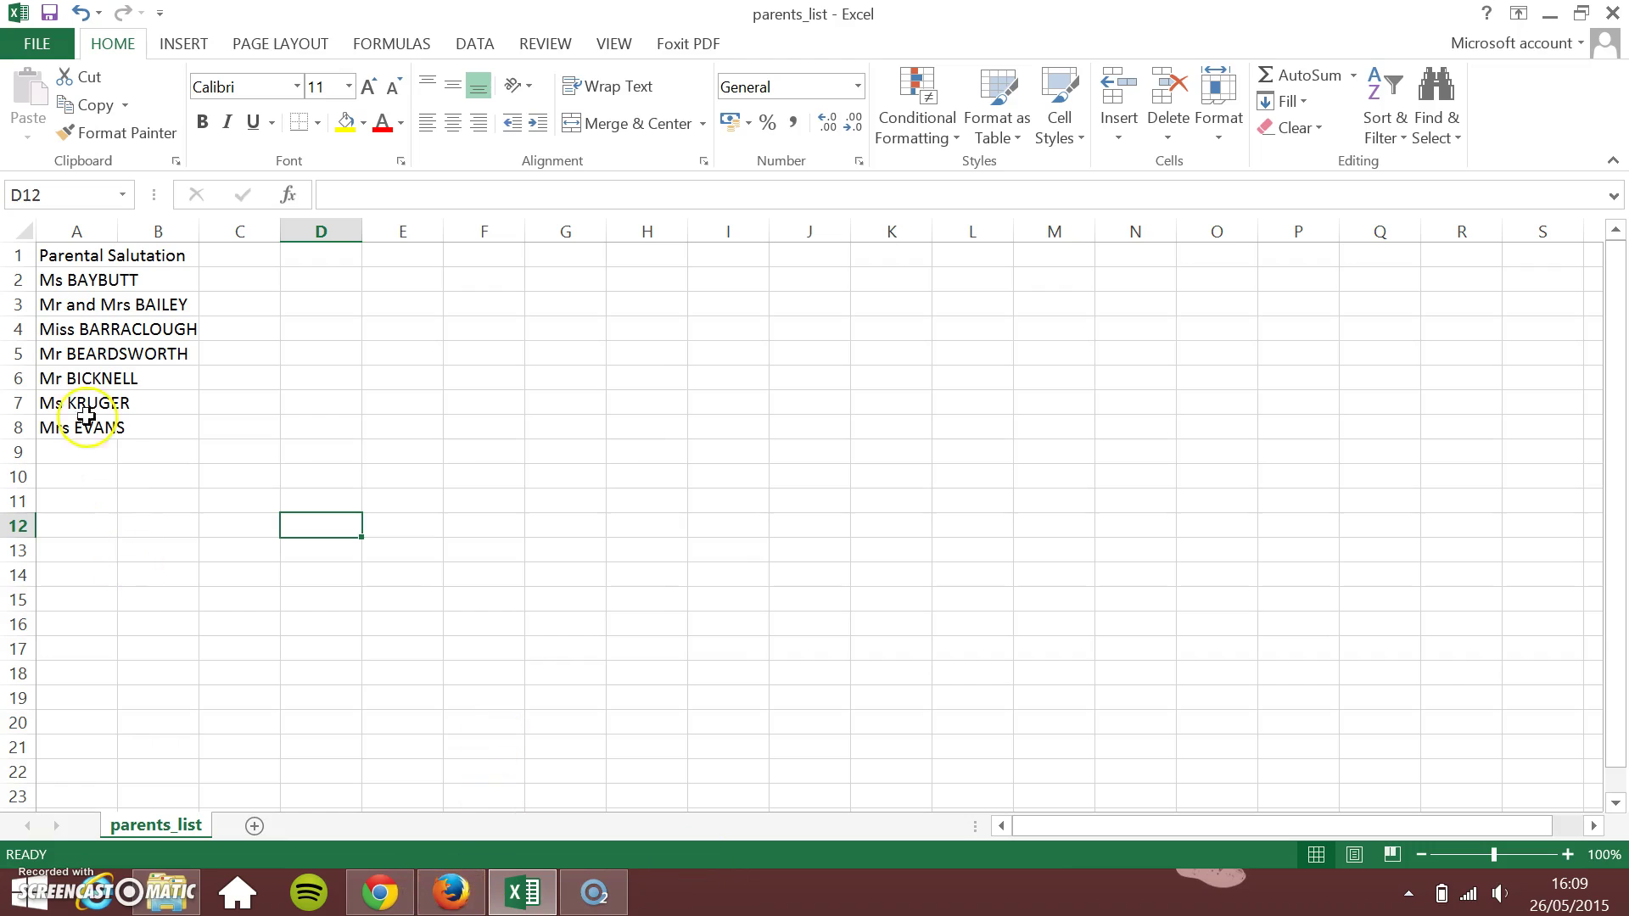
Return from the parents_list spreadsheet to the bulk upload parents page in Firefox
{"action": "left_click", "coordinate": [451, 893]}
Upload parents_list.csv and map Full Name to the Parental Salutation column
{"action": "left_click", "coordinate": [638, 402]}
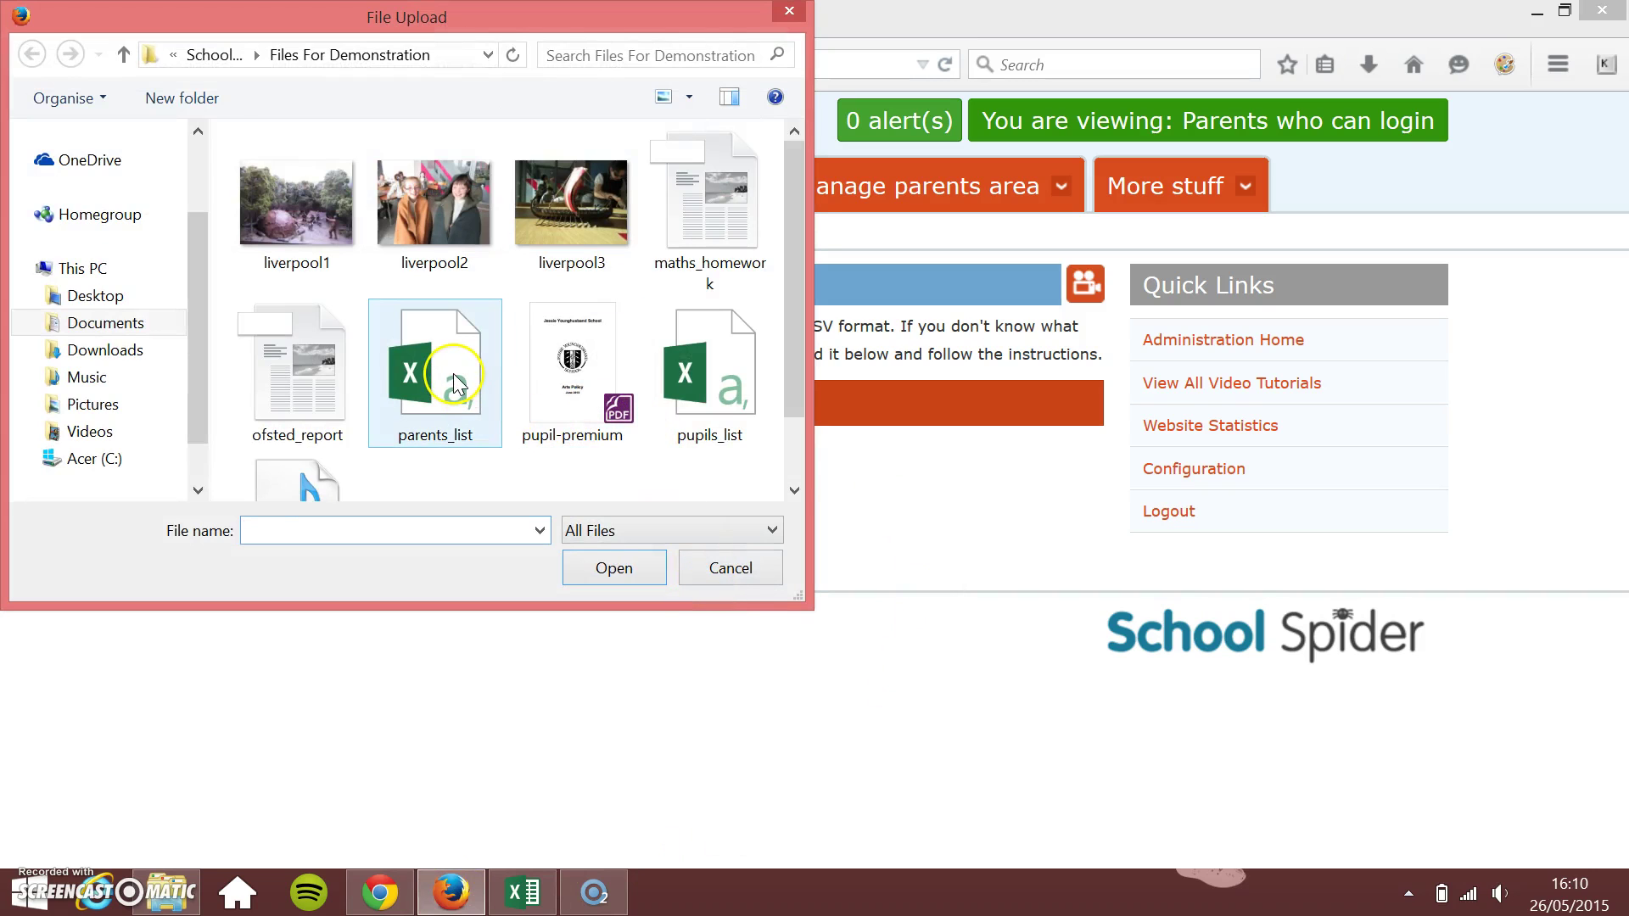
{"action": "double_click", "coordinate": [454, 377]}
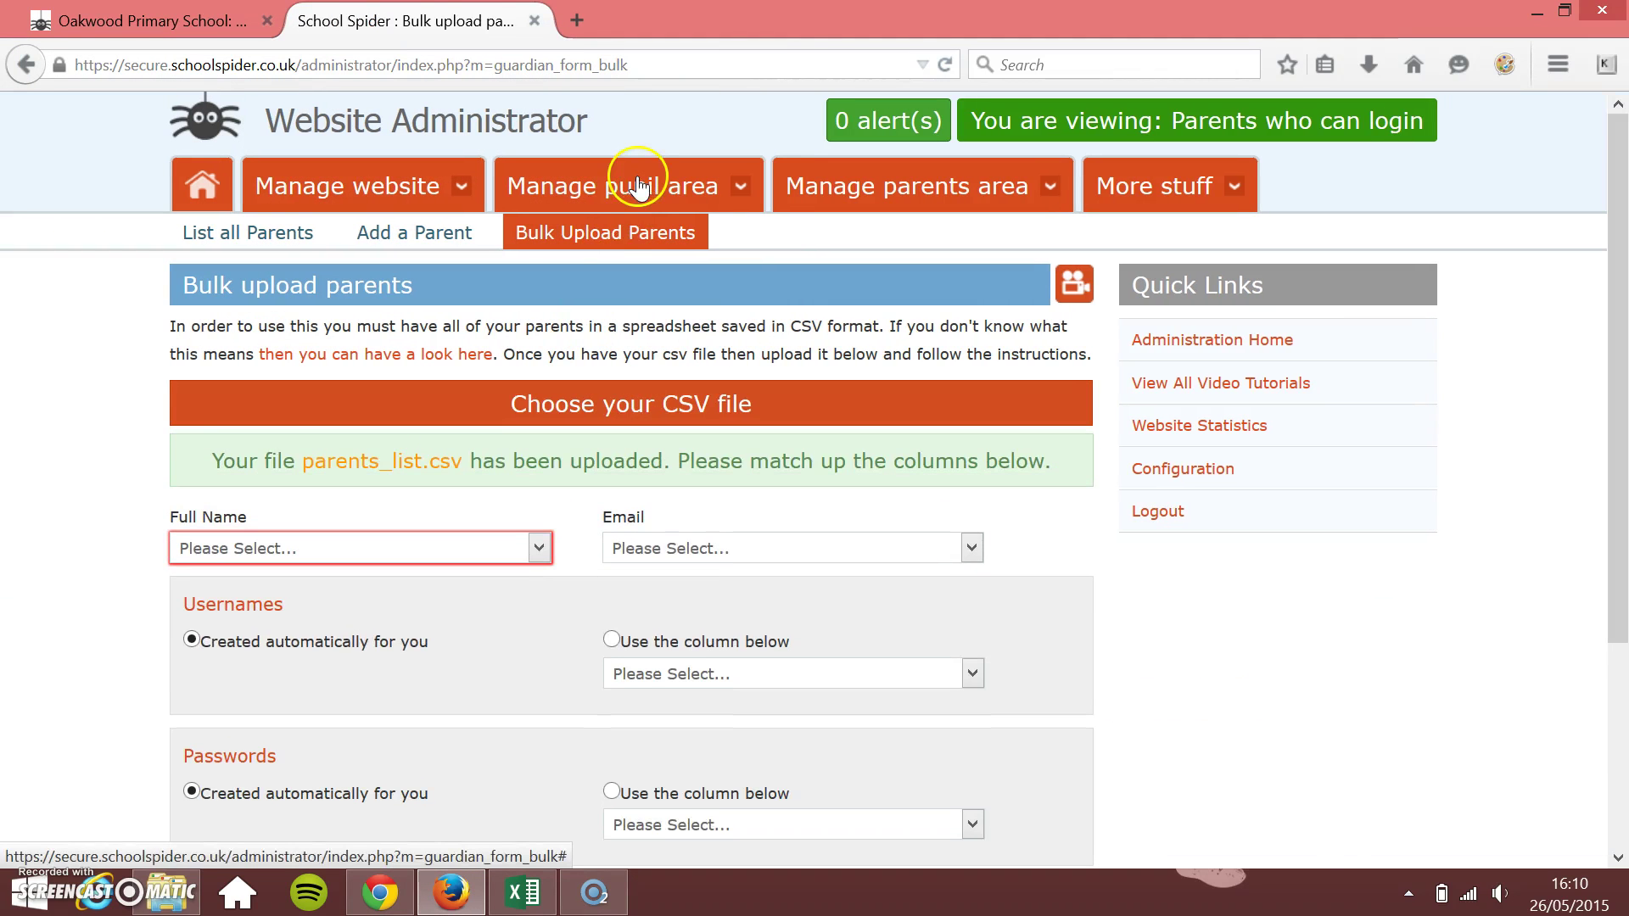
{"action": "scroll", "coordinate": [409, 410], "scroll_direction": "down", "scroll_amount": 3}
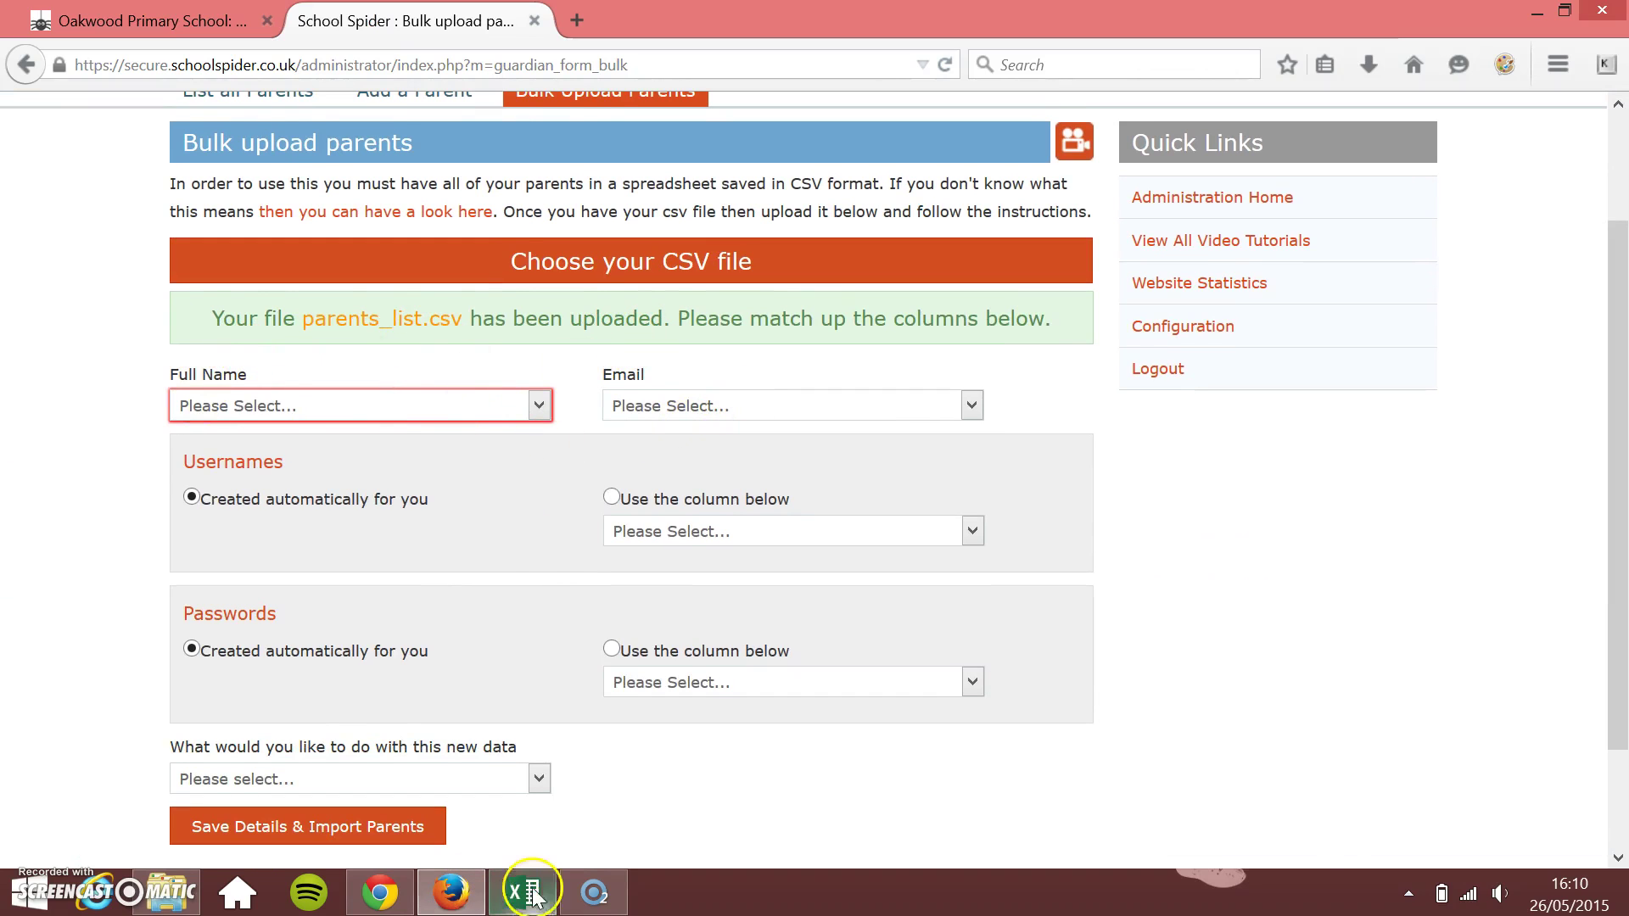
{"action": "left_click", "coordinate": [695, 405]}
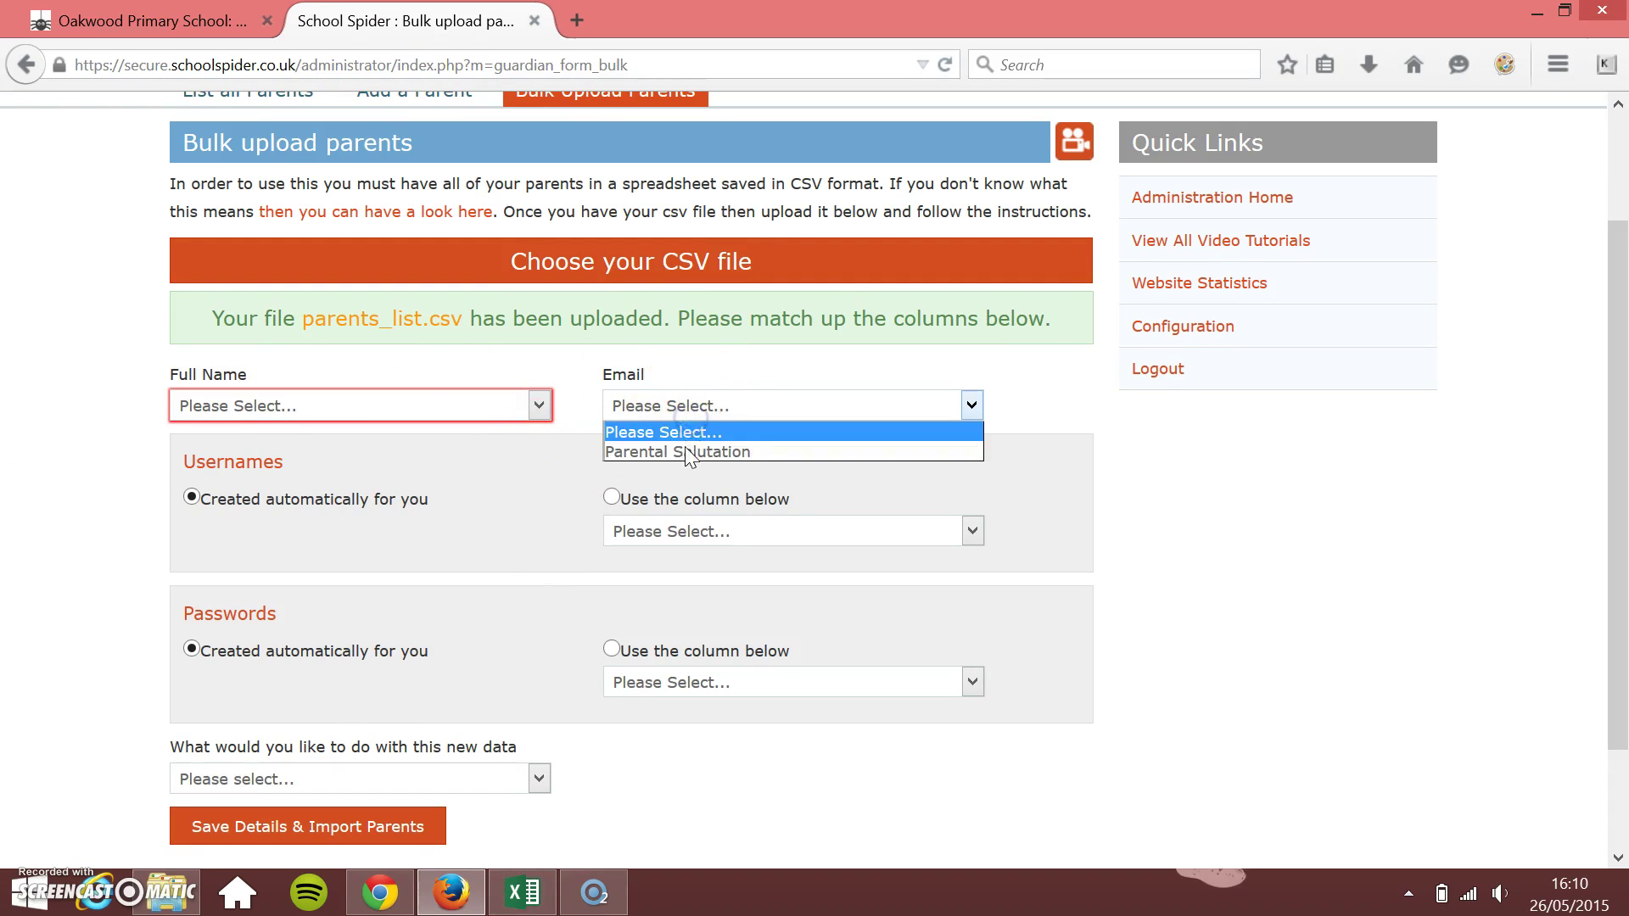
{"action": "left_click", "coordinate": [460, 405]}
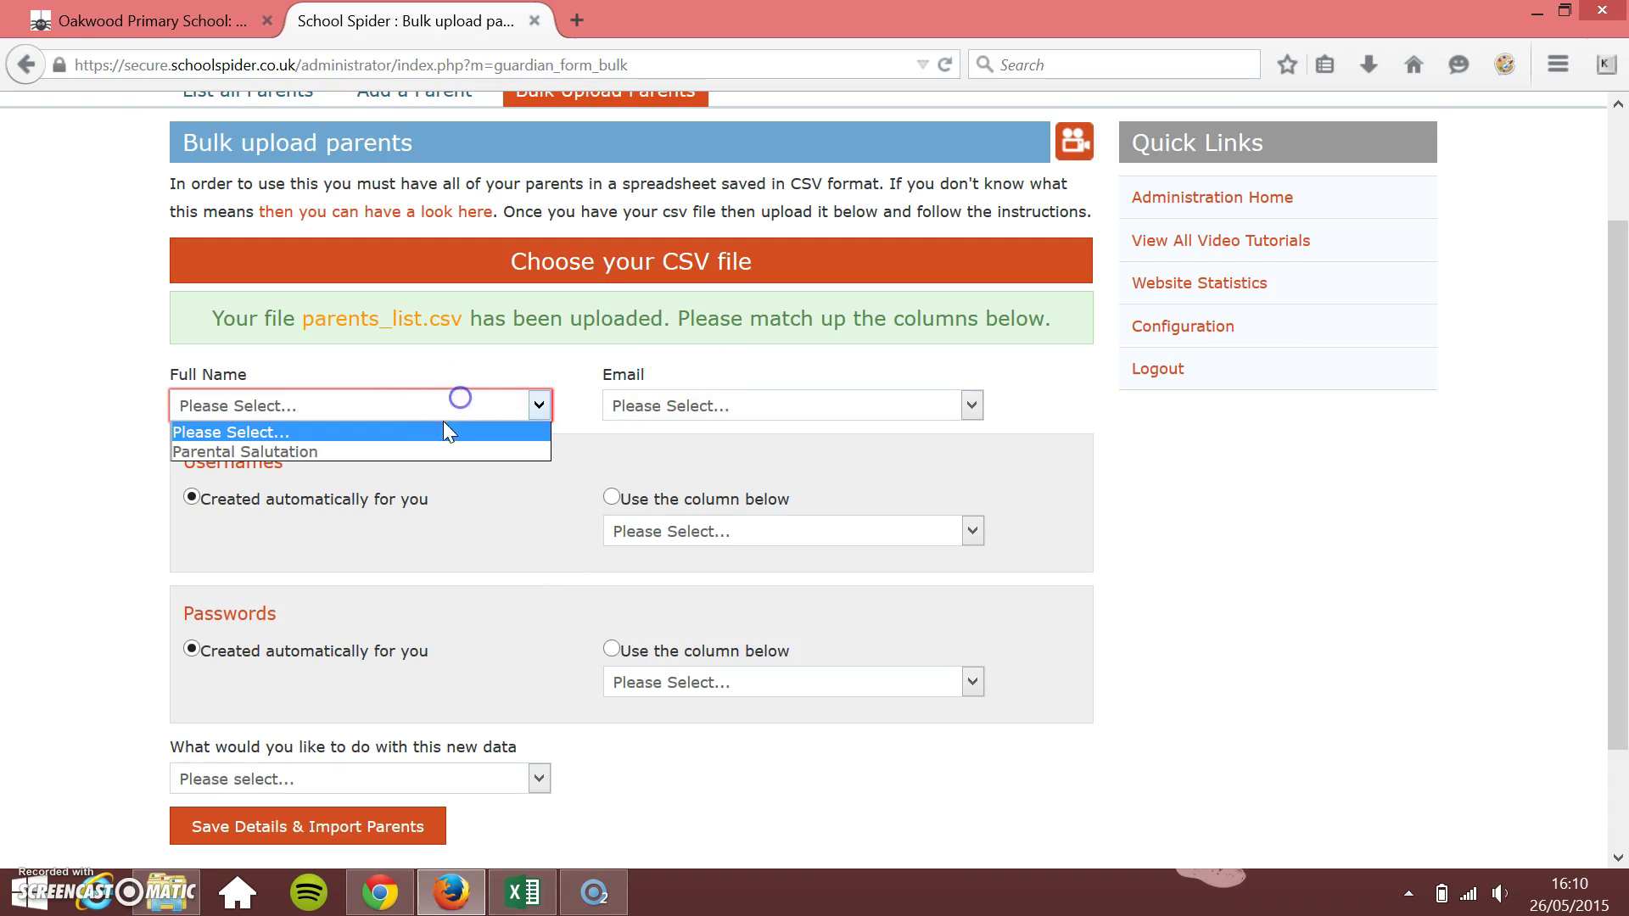
{"action": "left_click", "coordinate": [259, 452]}
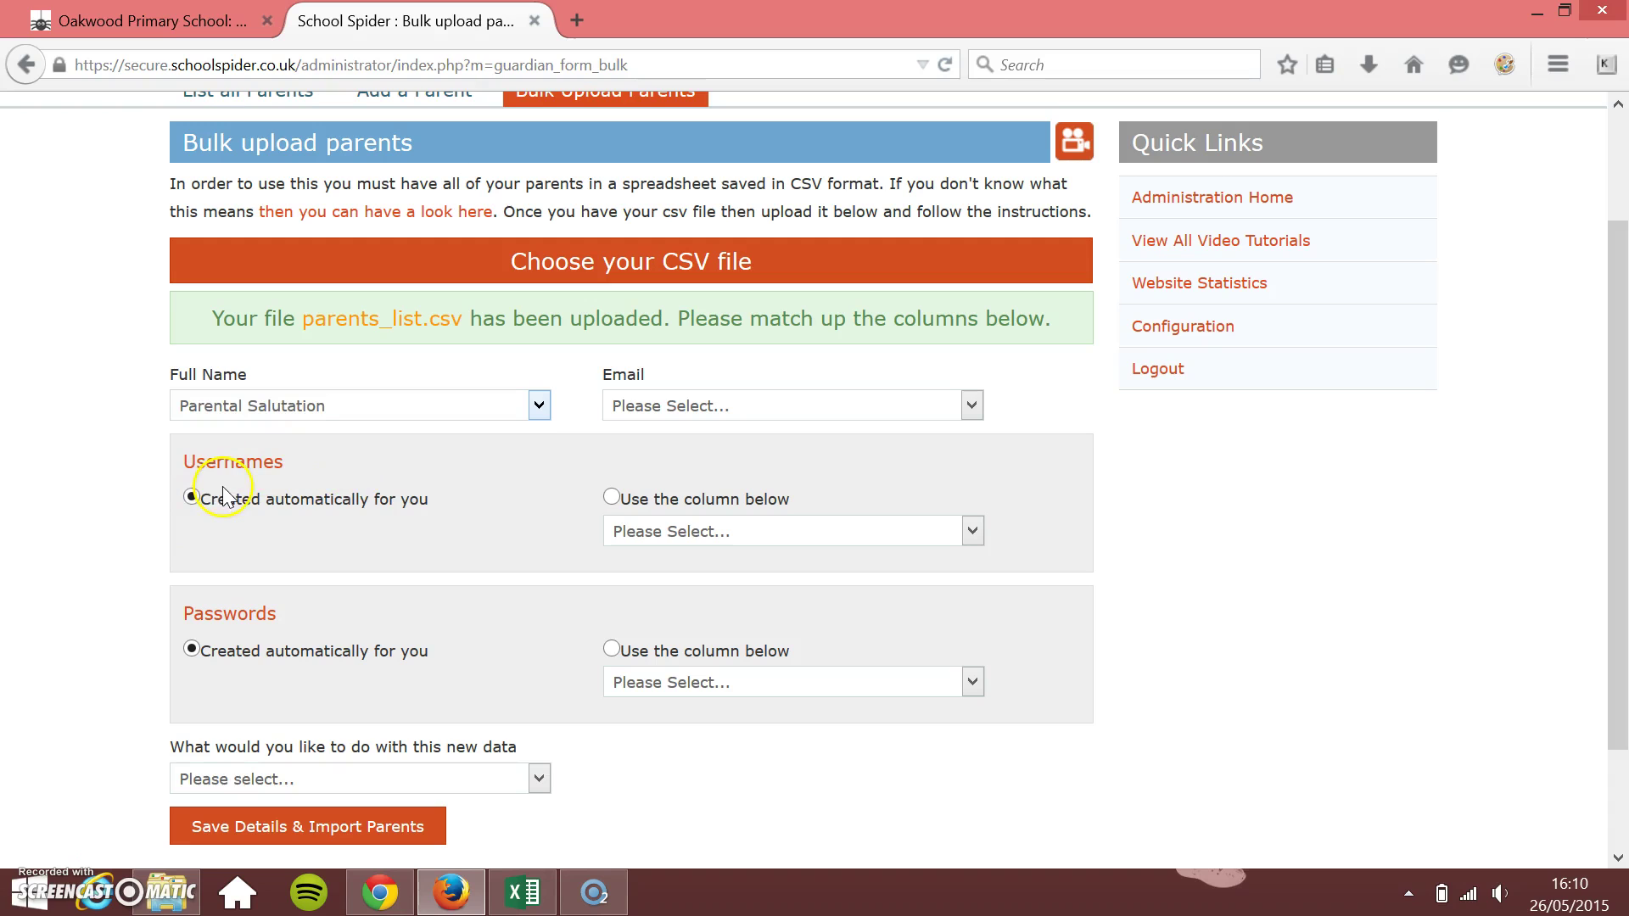
Choose 'Add these parents onto the already existing list' and import the parents
{"action": "scroll", "coordinate": [455, 521], "scroll_direction": "down", "scroll_amount": 3}
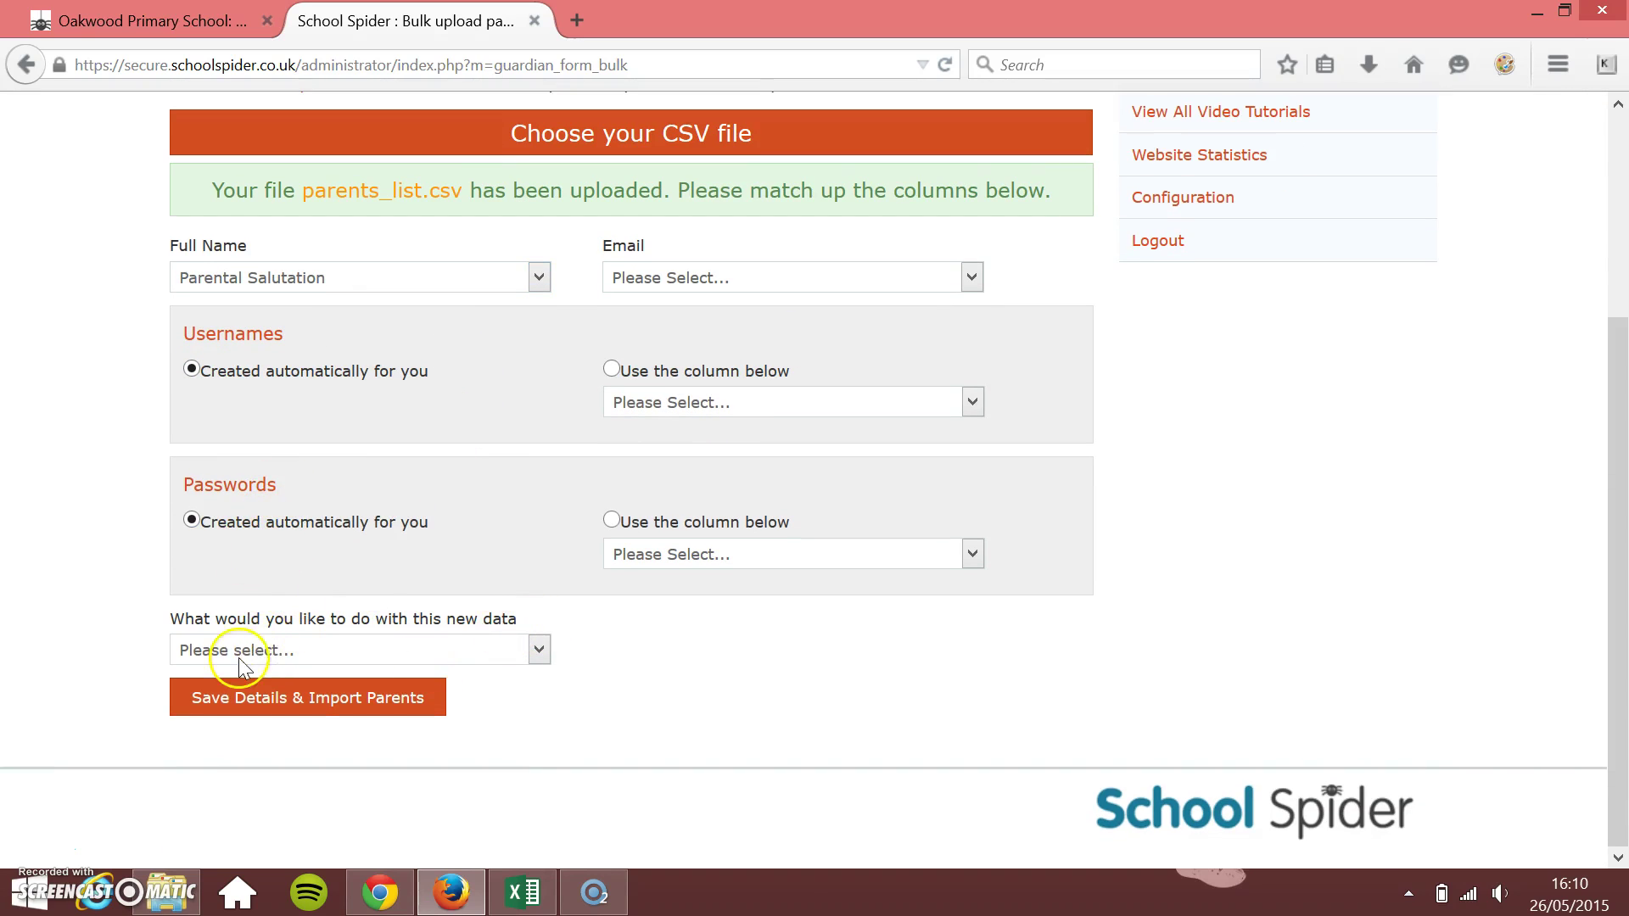
{"action": "left_click", "coordinate": [264, 651]}
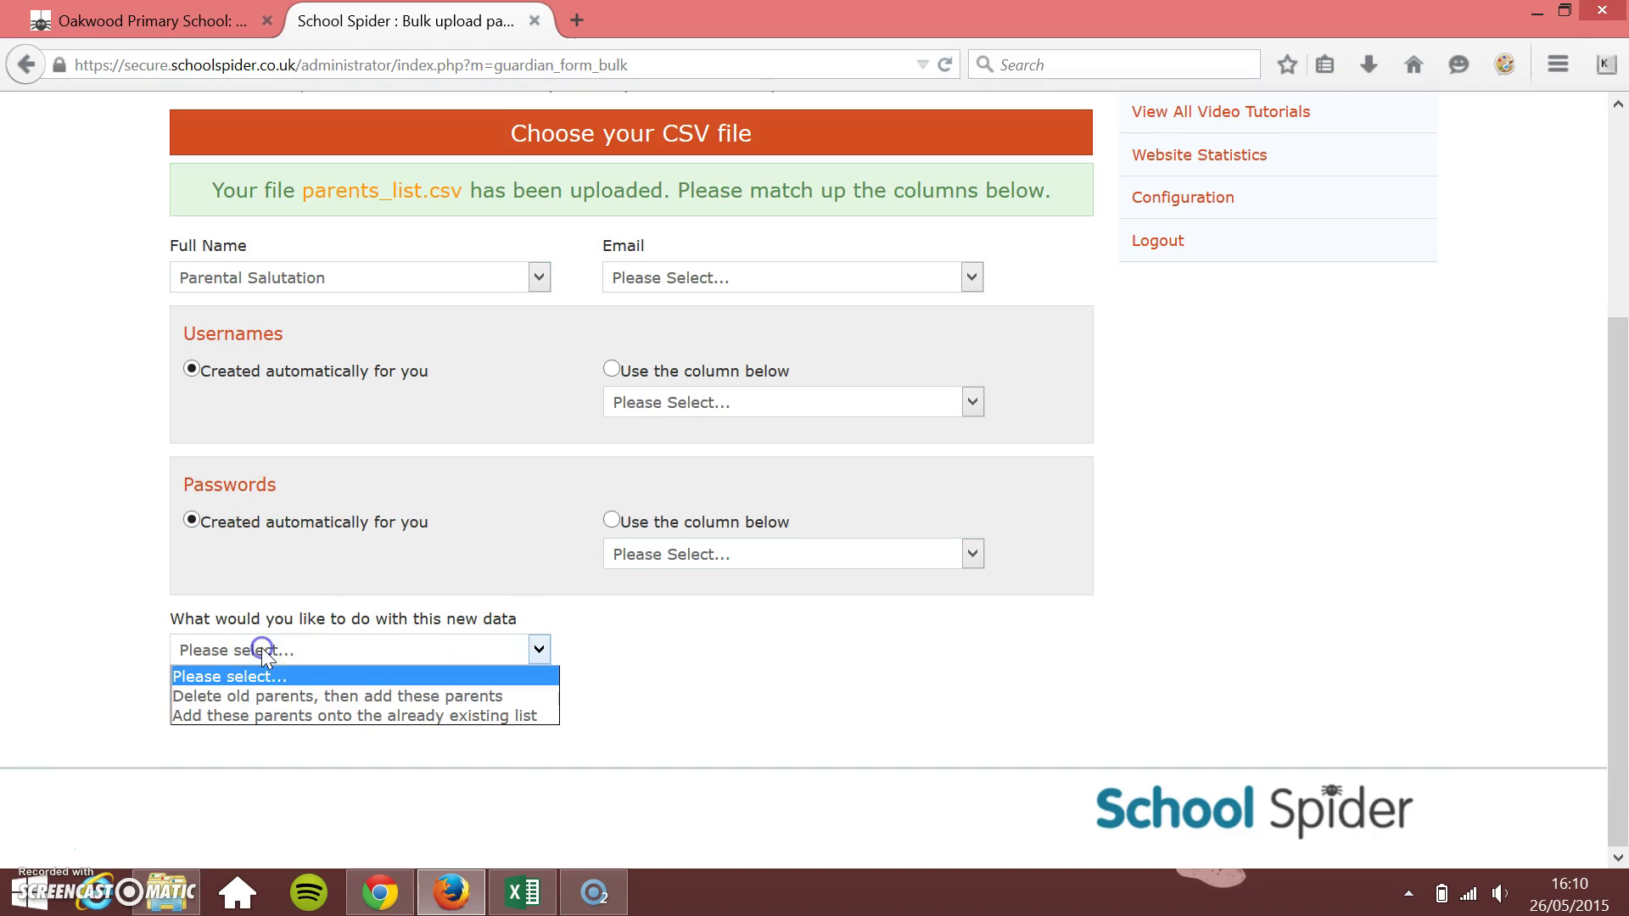
{"action": "left_click", "coordinate": [257, 717]}
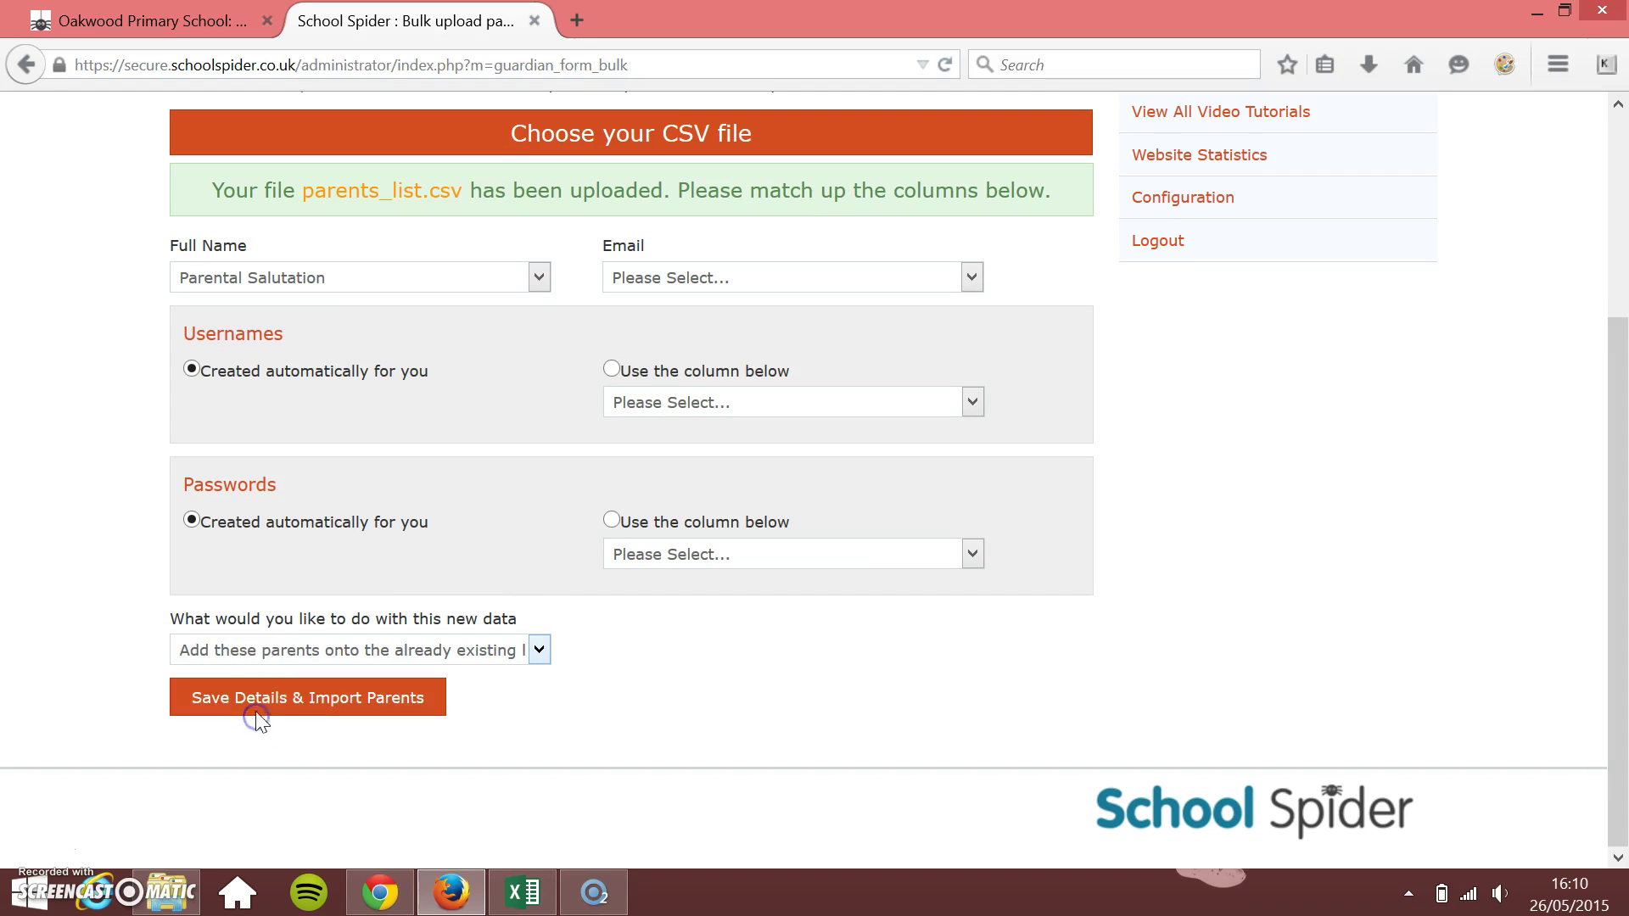
{"action": "left_click", "coordinate": [280, 650]}
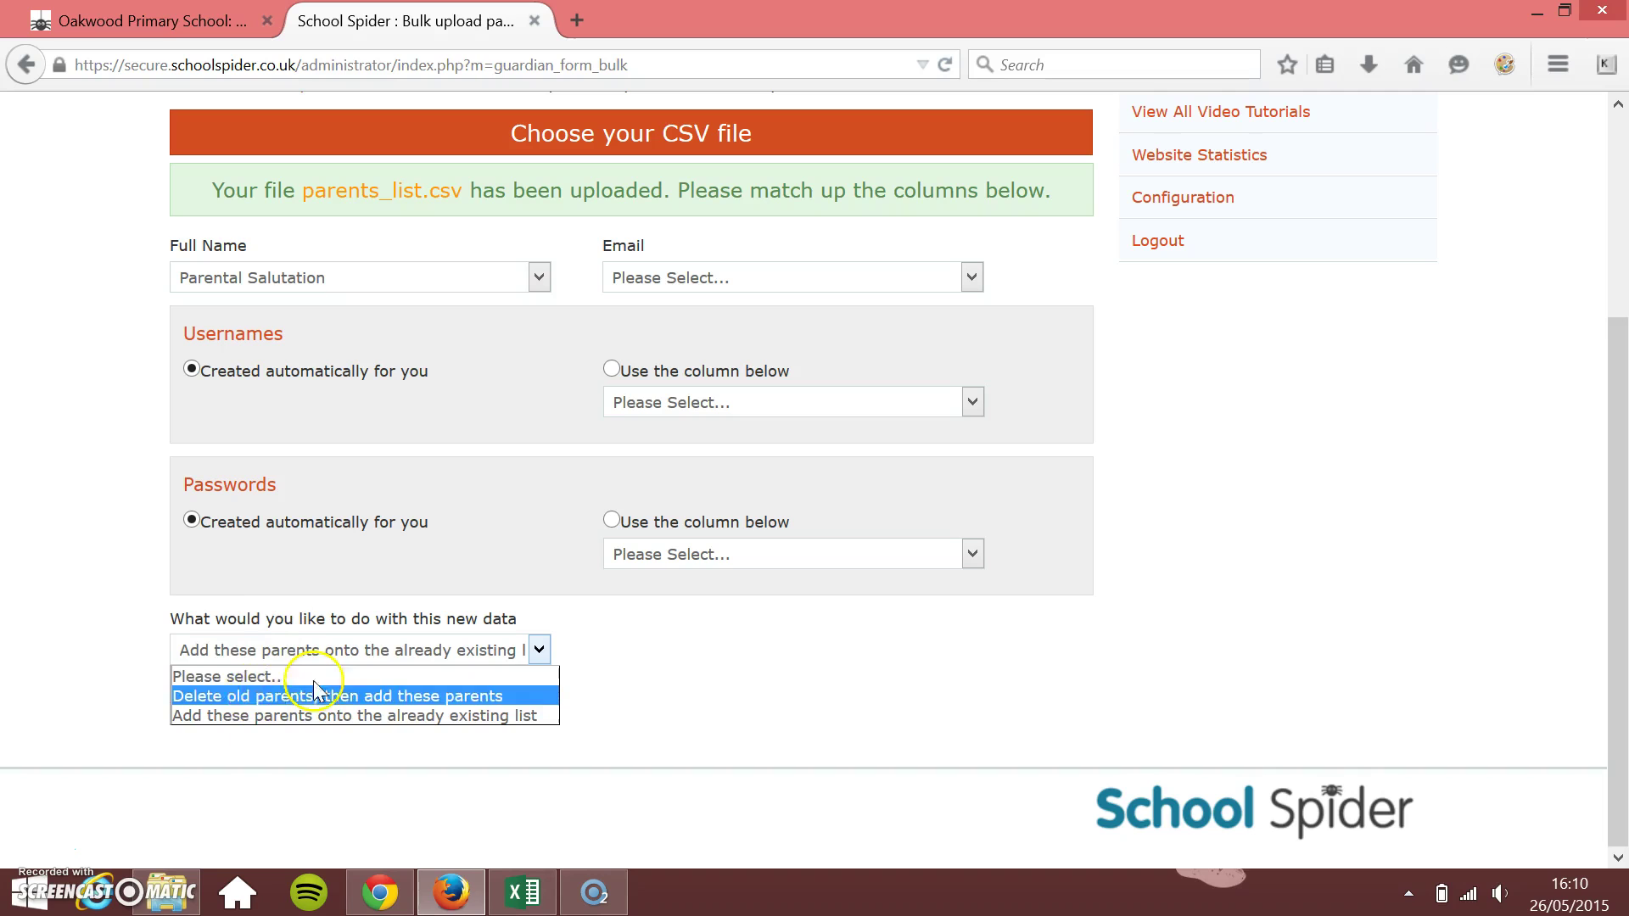
{"action": "left_click", "coordinate": [764, 692]}
{"action": "left_click", "coordinate": [235, 701]}
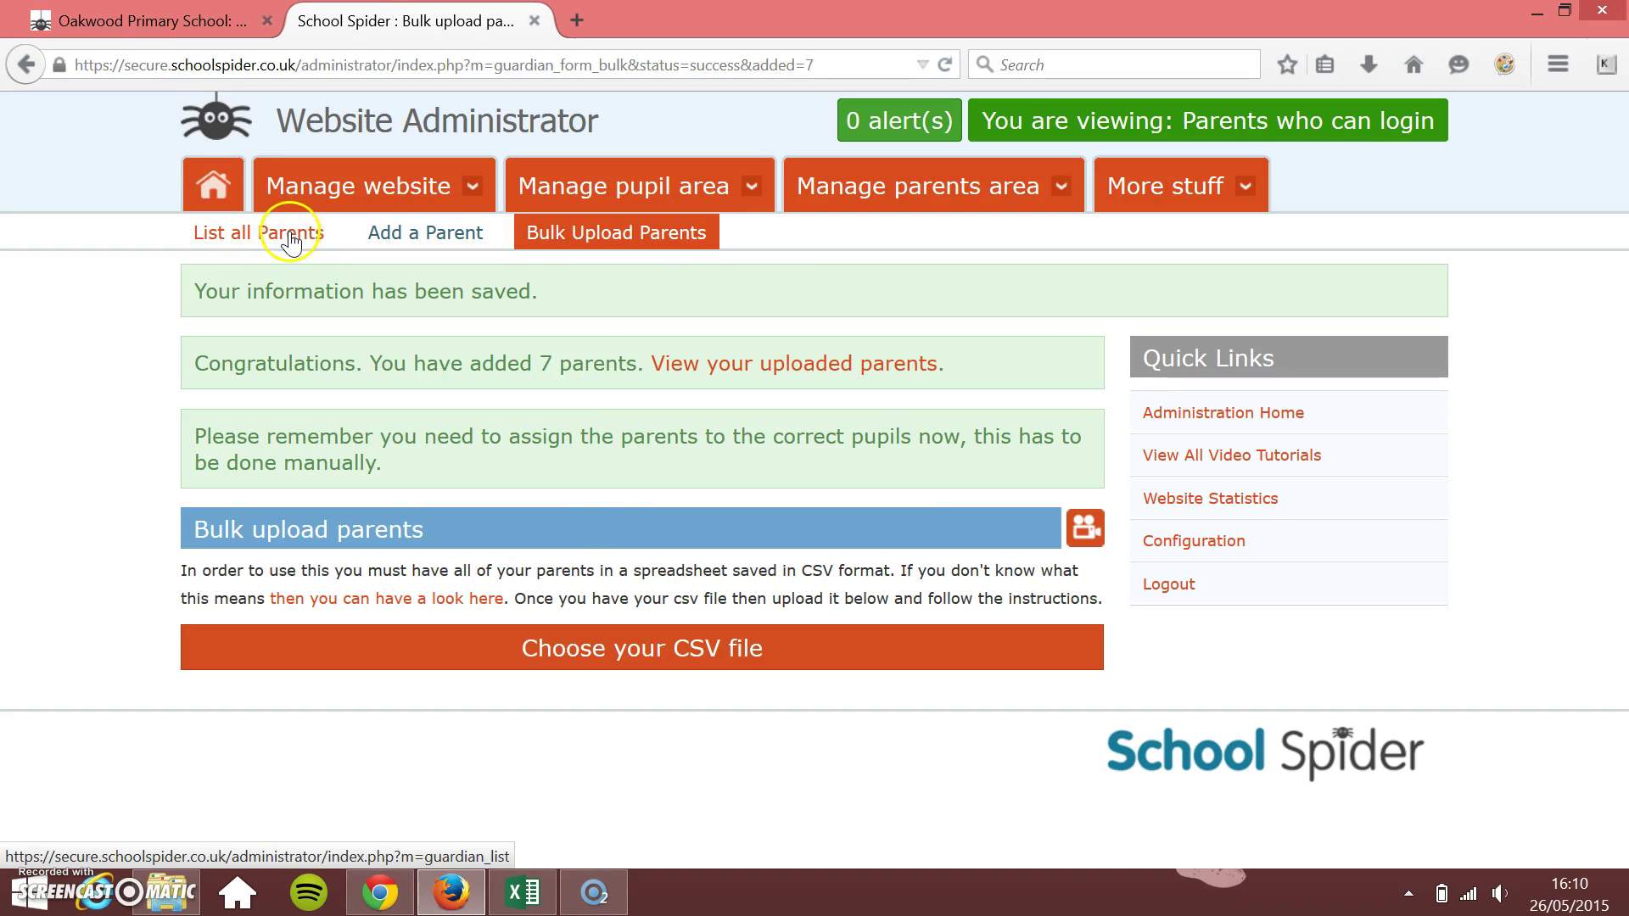
View the 7 uploaded parents, open a pupil's edit page, then go to List all Pupils
{"action": "left_click", "coordinate": [847, 363]}
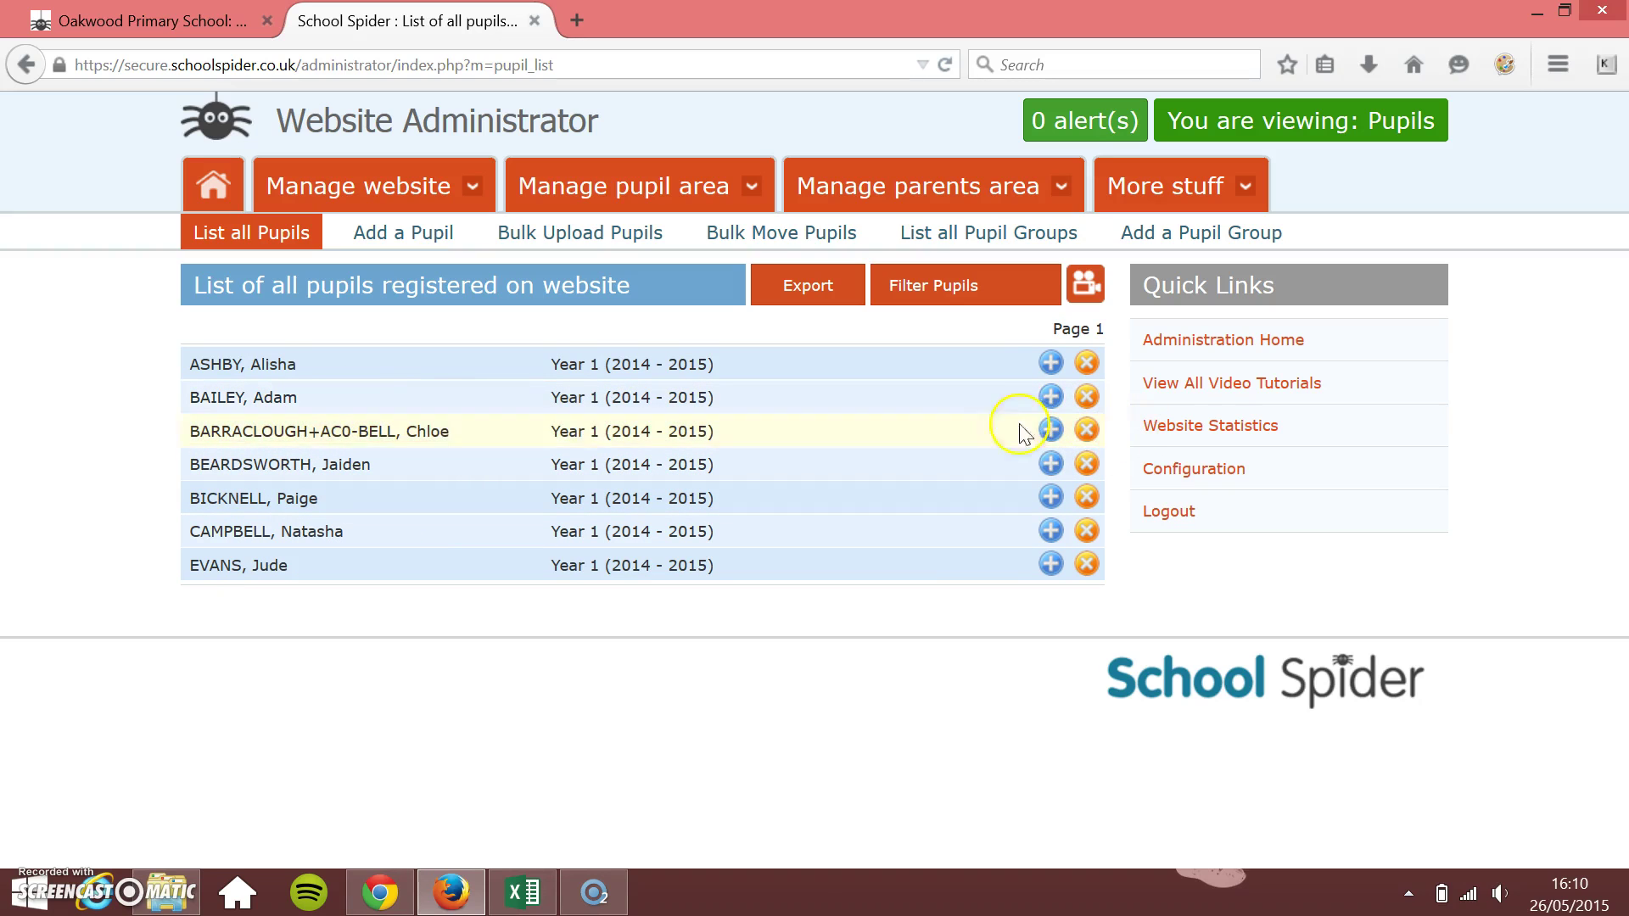
{"action": "left_click", "coordinate": [1048, 393]}
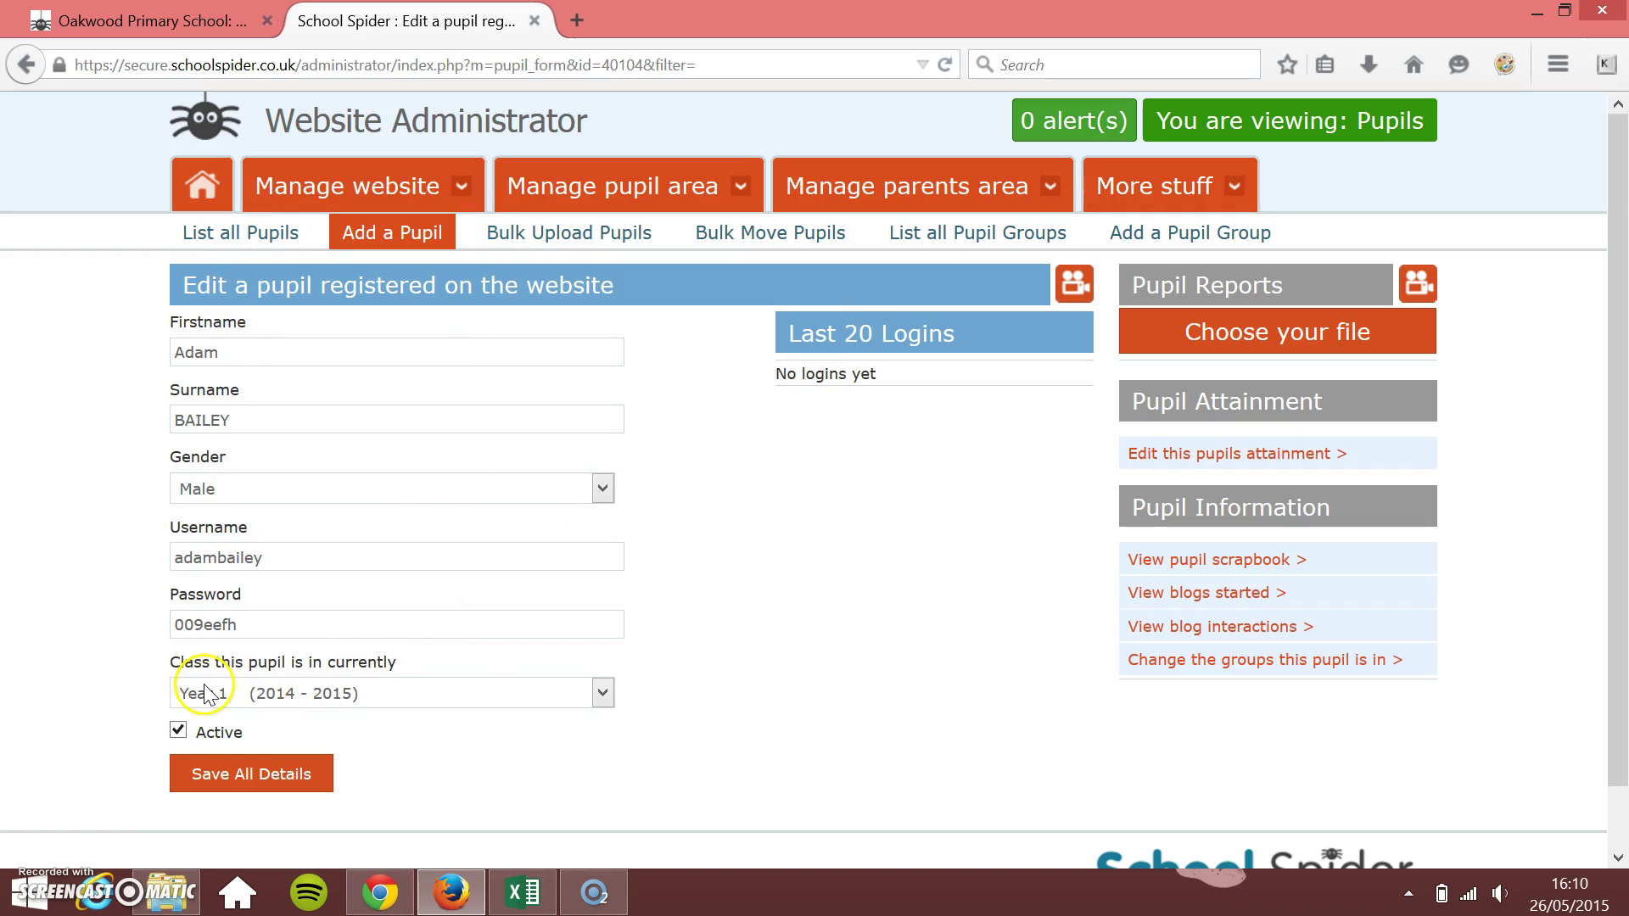
{"action": "left_click", "coordinate": [280, 203]}
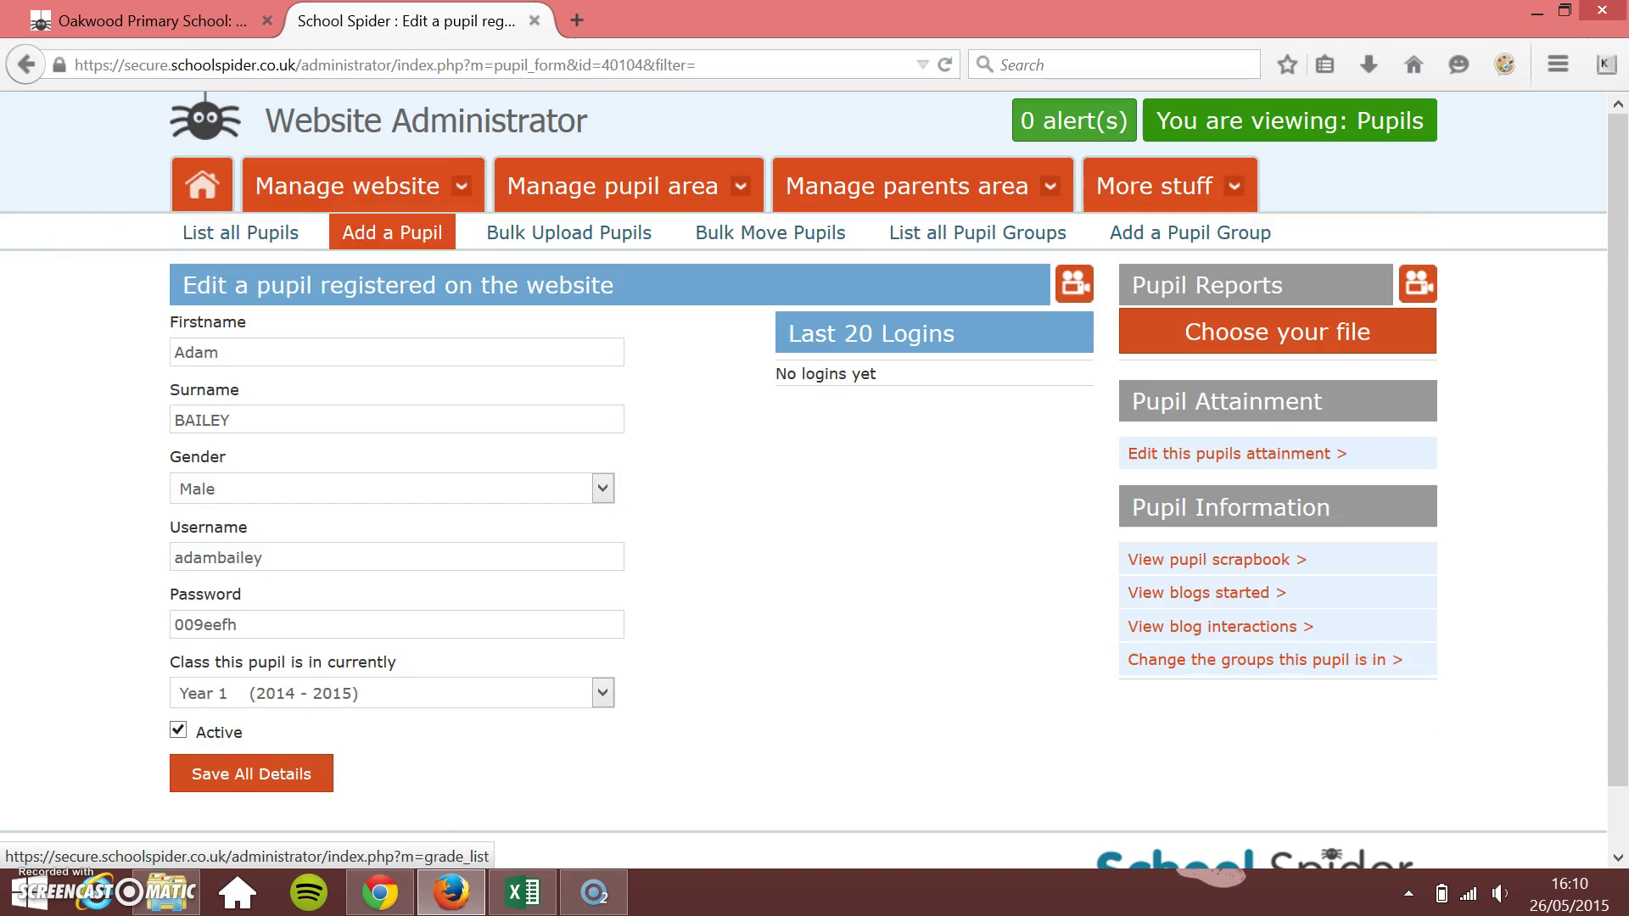
{"action": "left_click", "coordinate": [266, 231]}
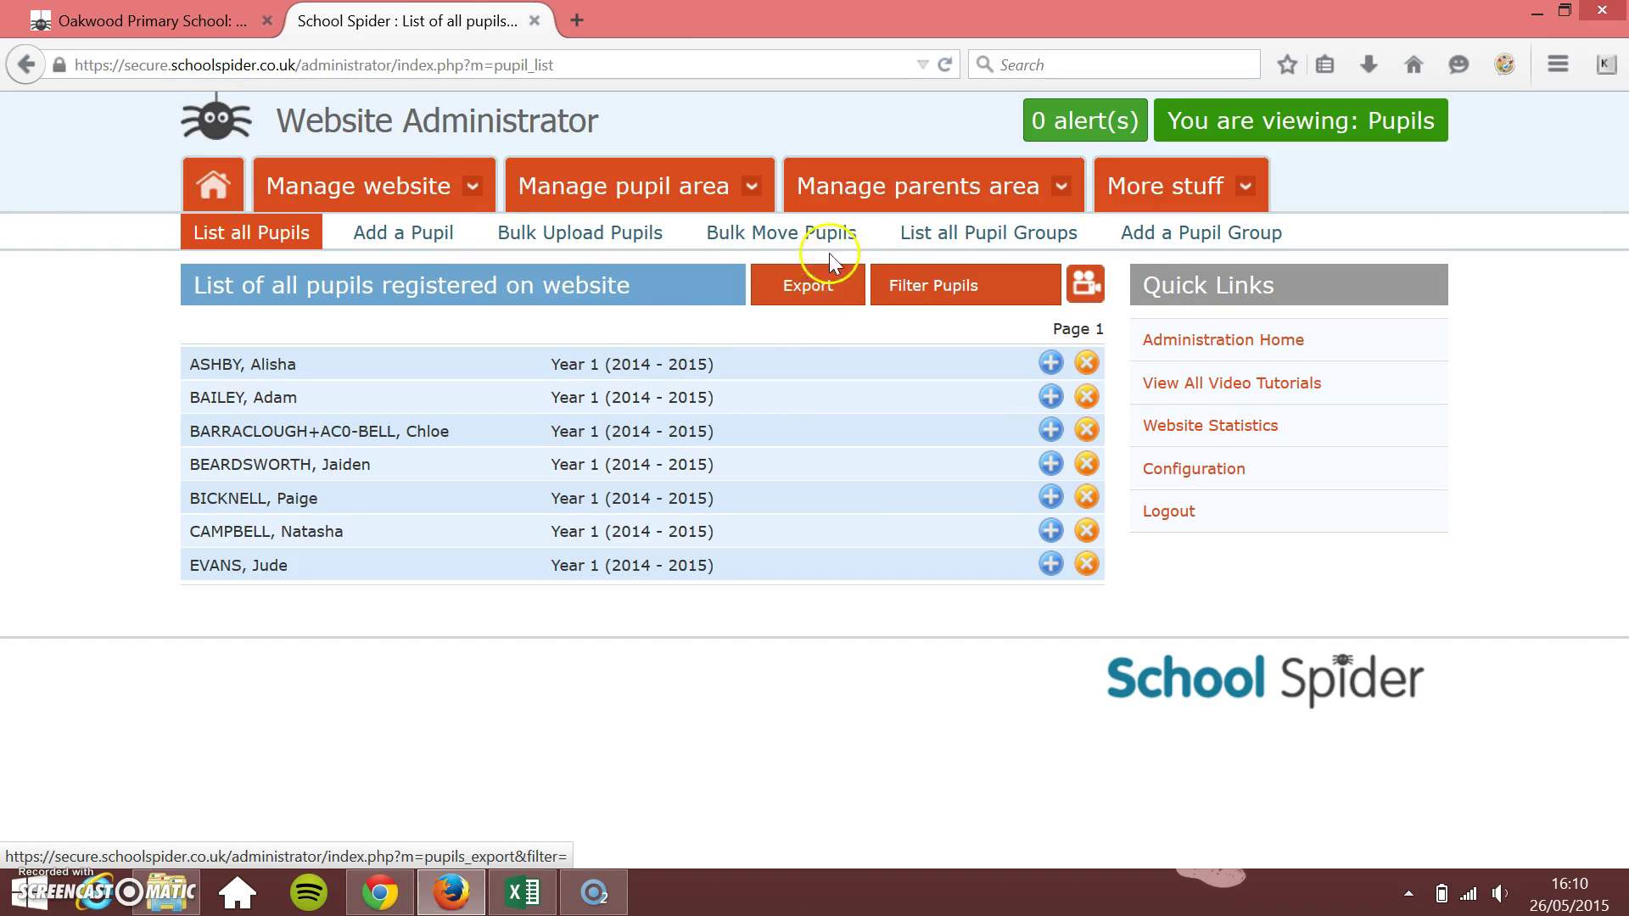
Start a pupil list CSV export and cancel it, then open the list of parents who can log in
{"action": "left_click", "coordinate": [799, 314]}
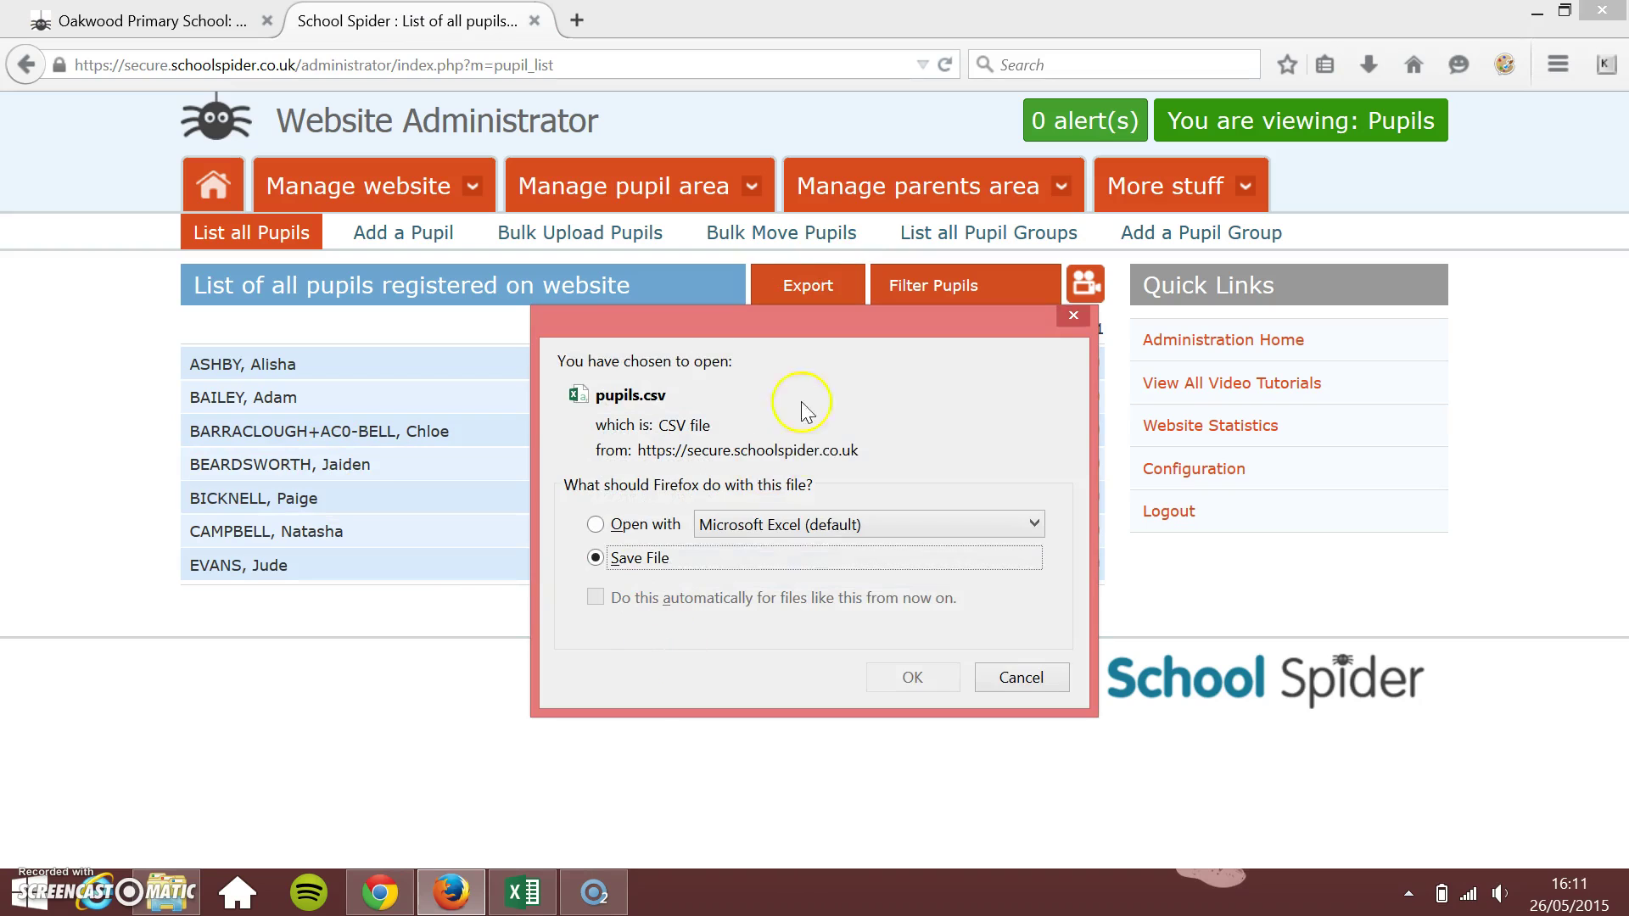
{"action": "left_click", "coordinate": [1027, 679]}
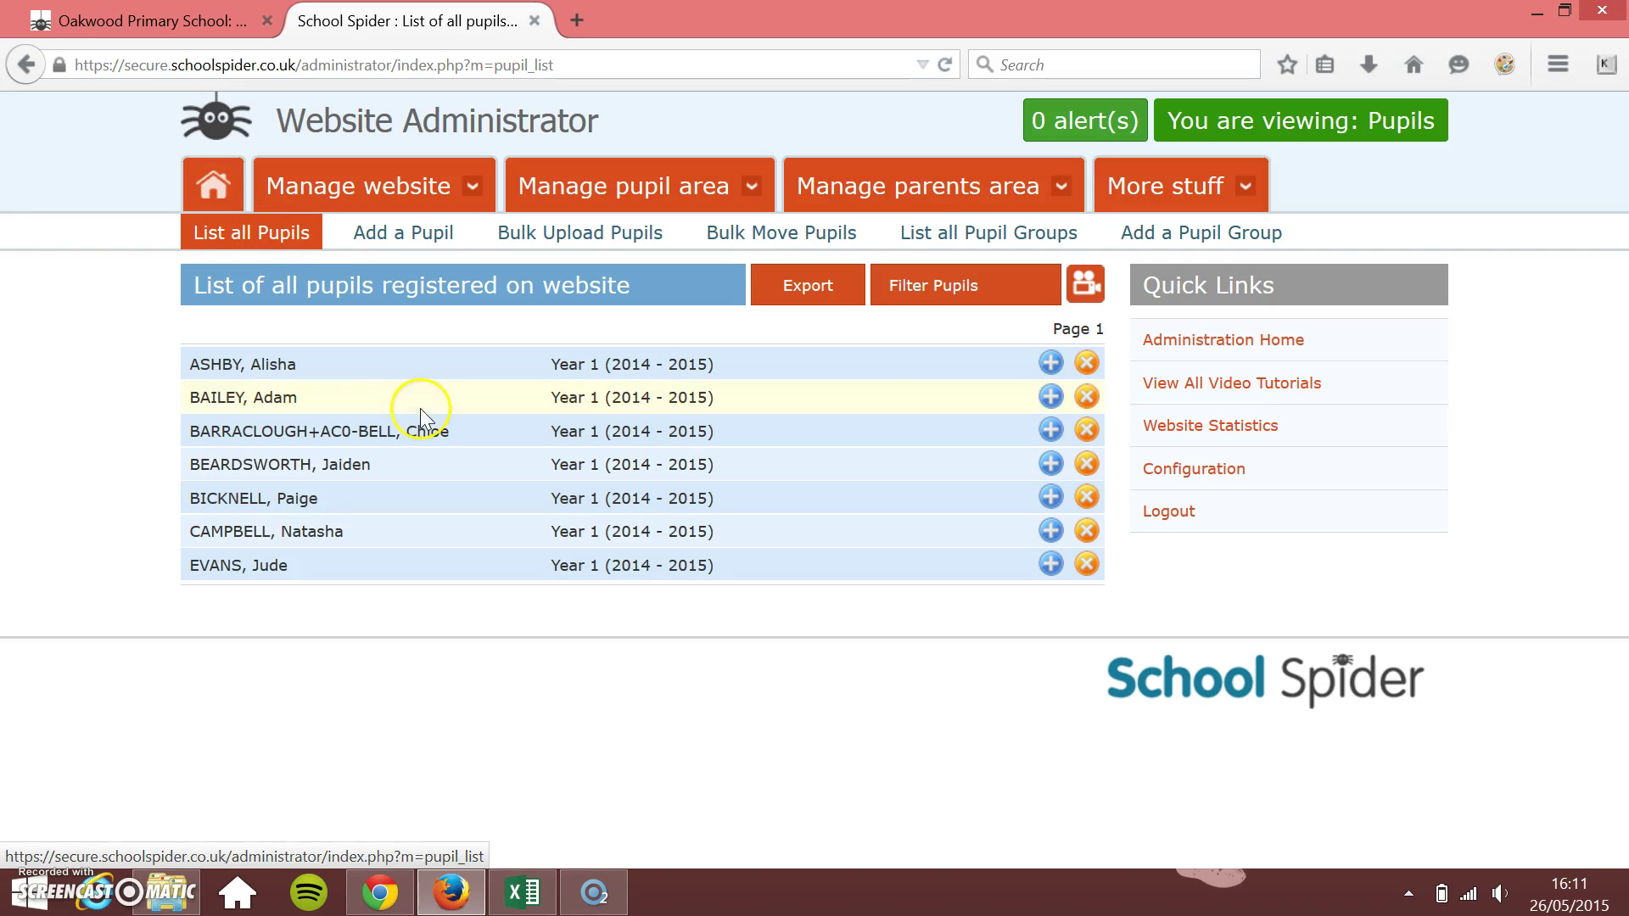
{"action": "left_click", "coordinate": [1057, 181]}
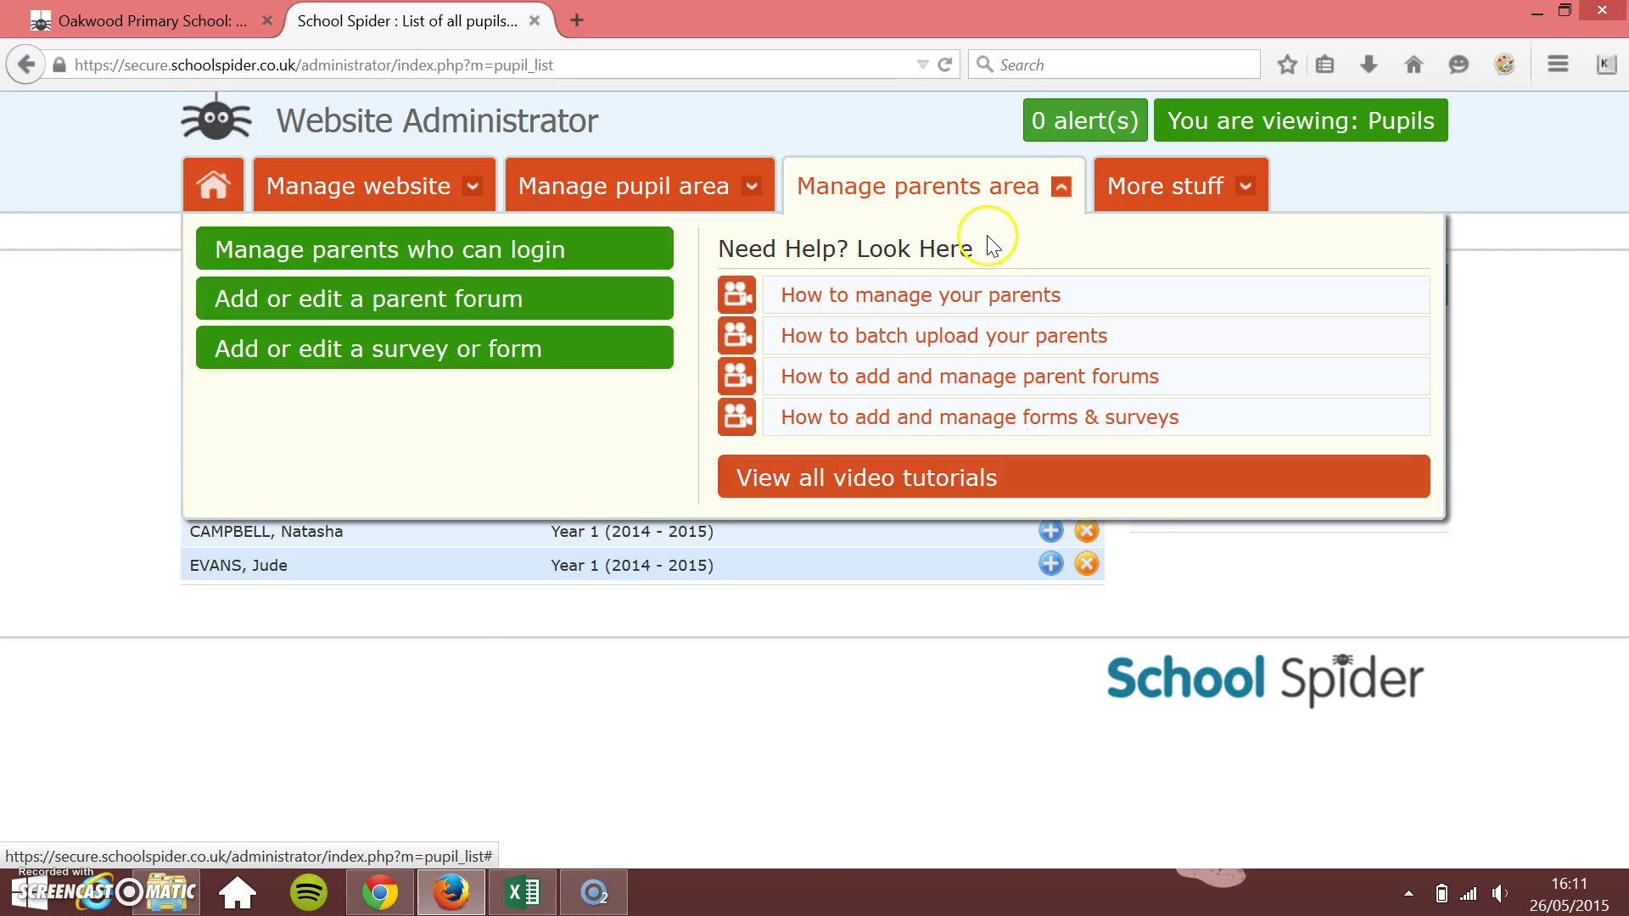
{"action": "left_click", "coordinate": [425, 254]}
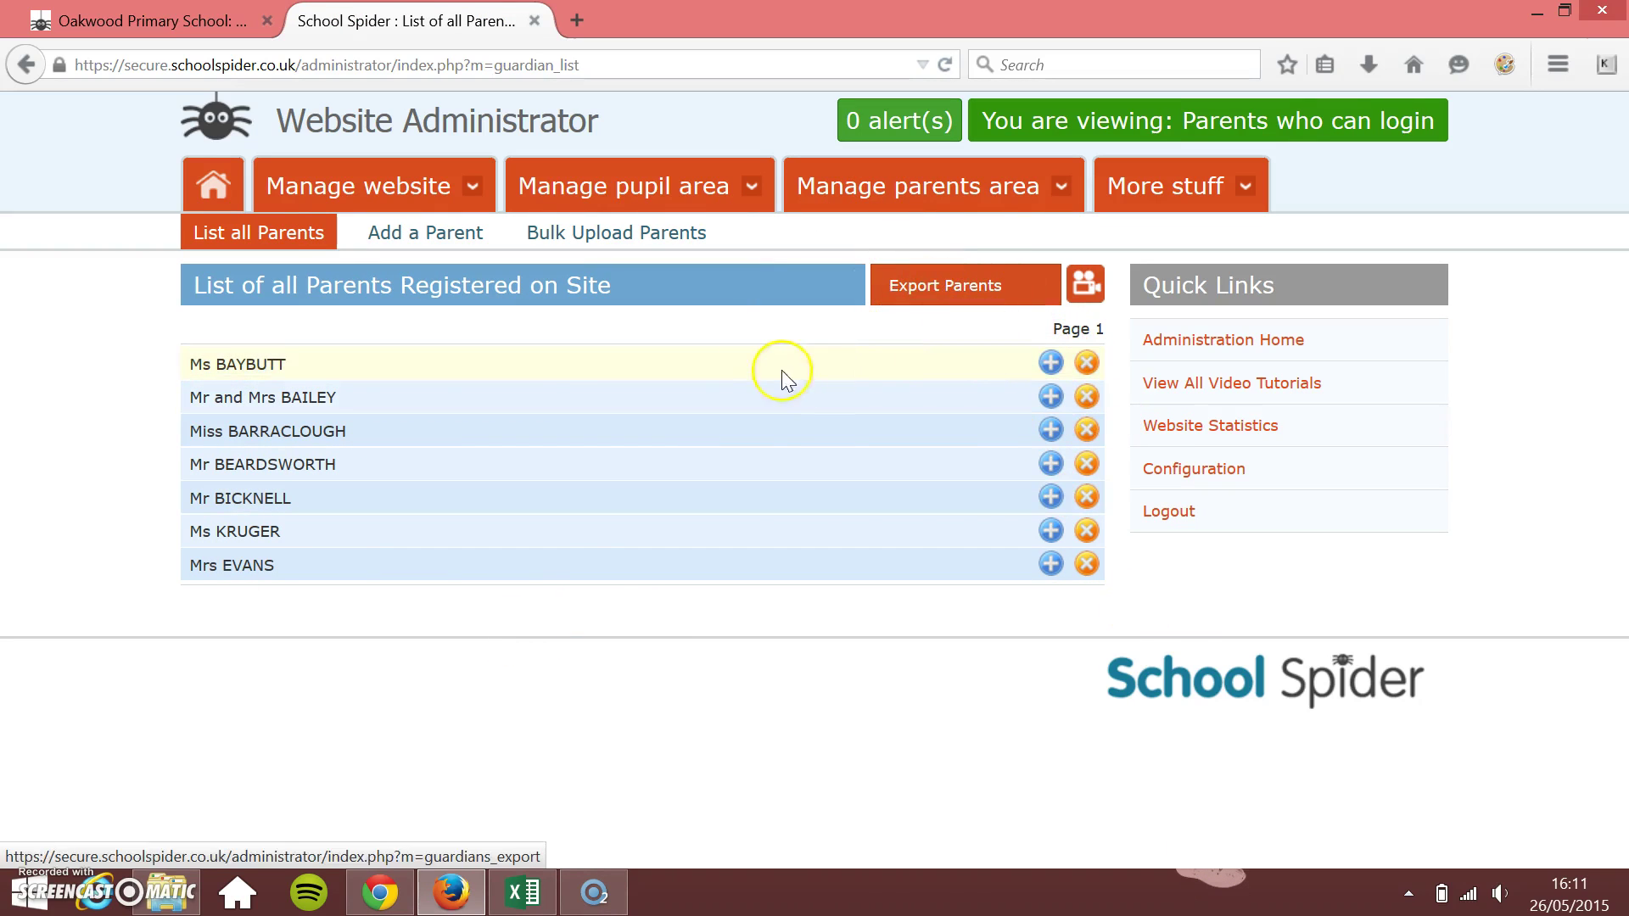
Attach the first pupil to the first parent in the list and save the details
{"action": "left_click", "coordinate": [1051, 362]}
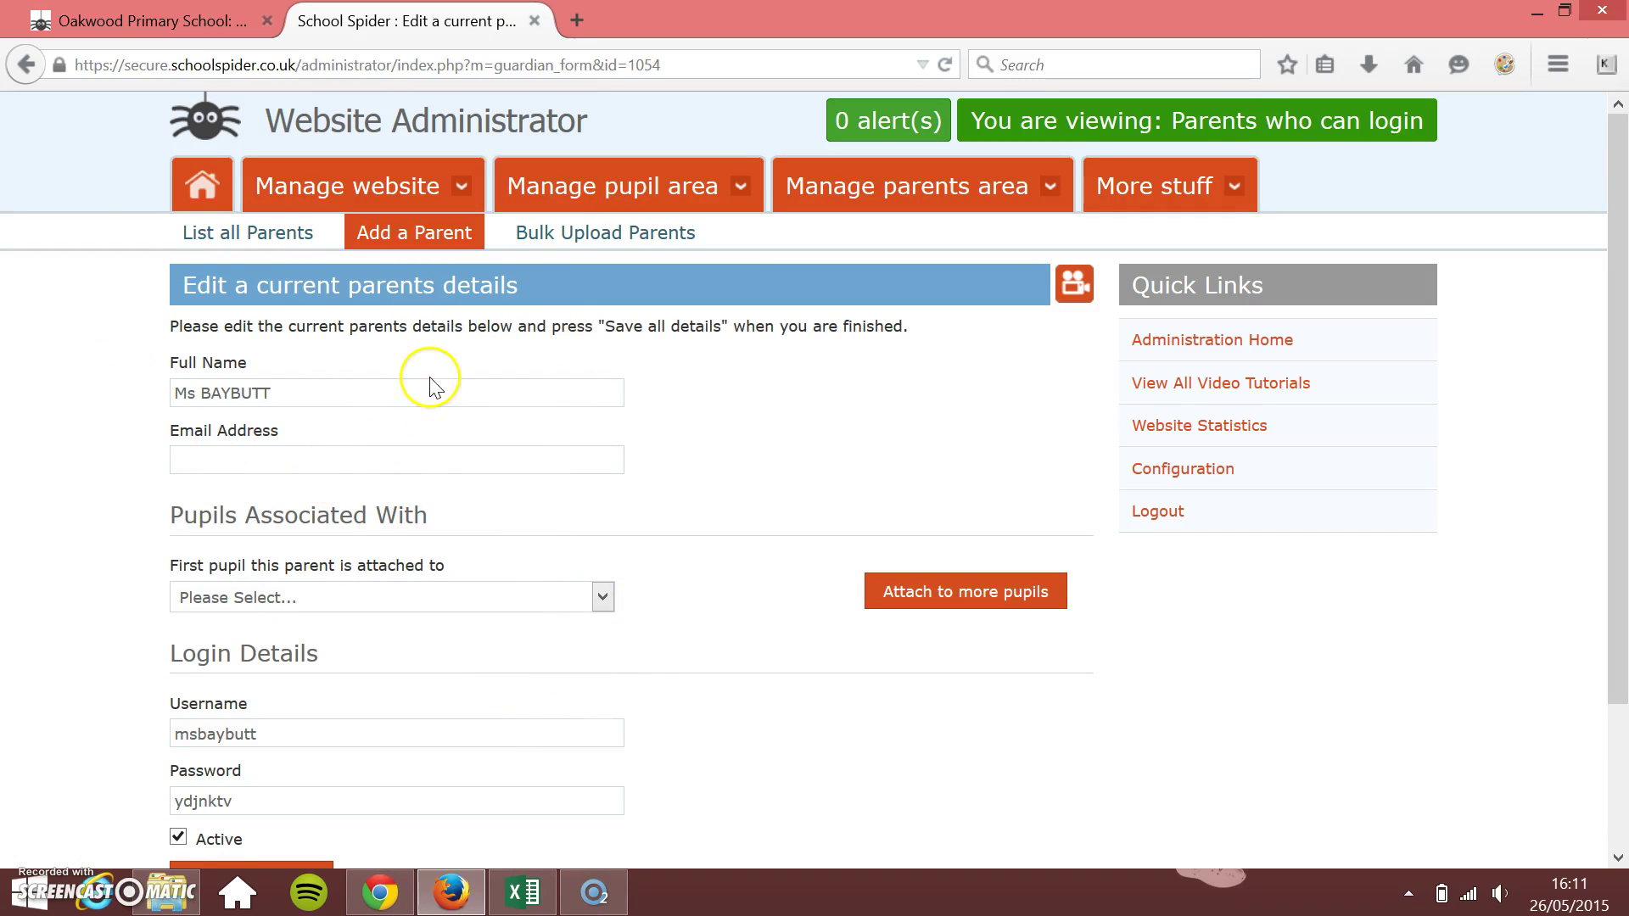
{"action": "left_click", "coordinate": [604, 601]}
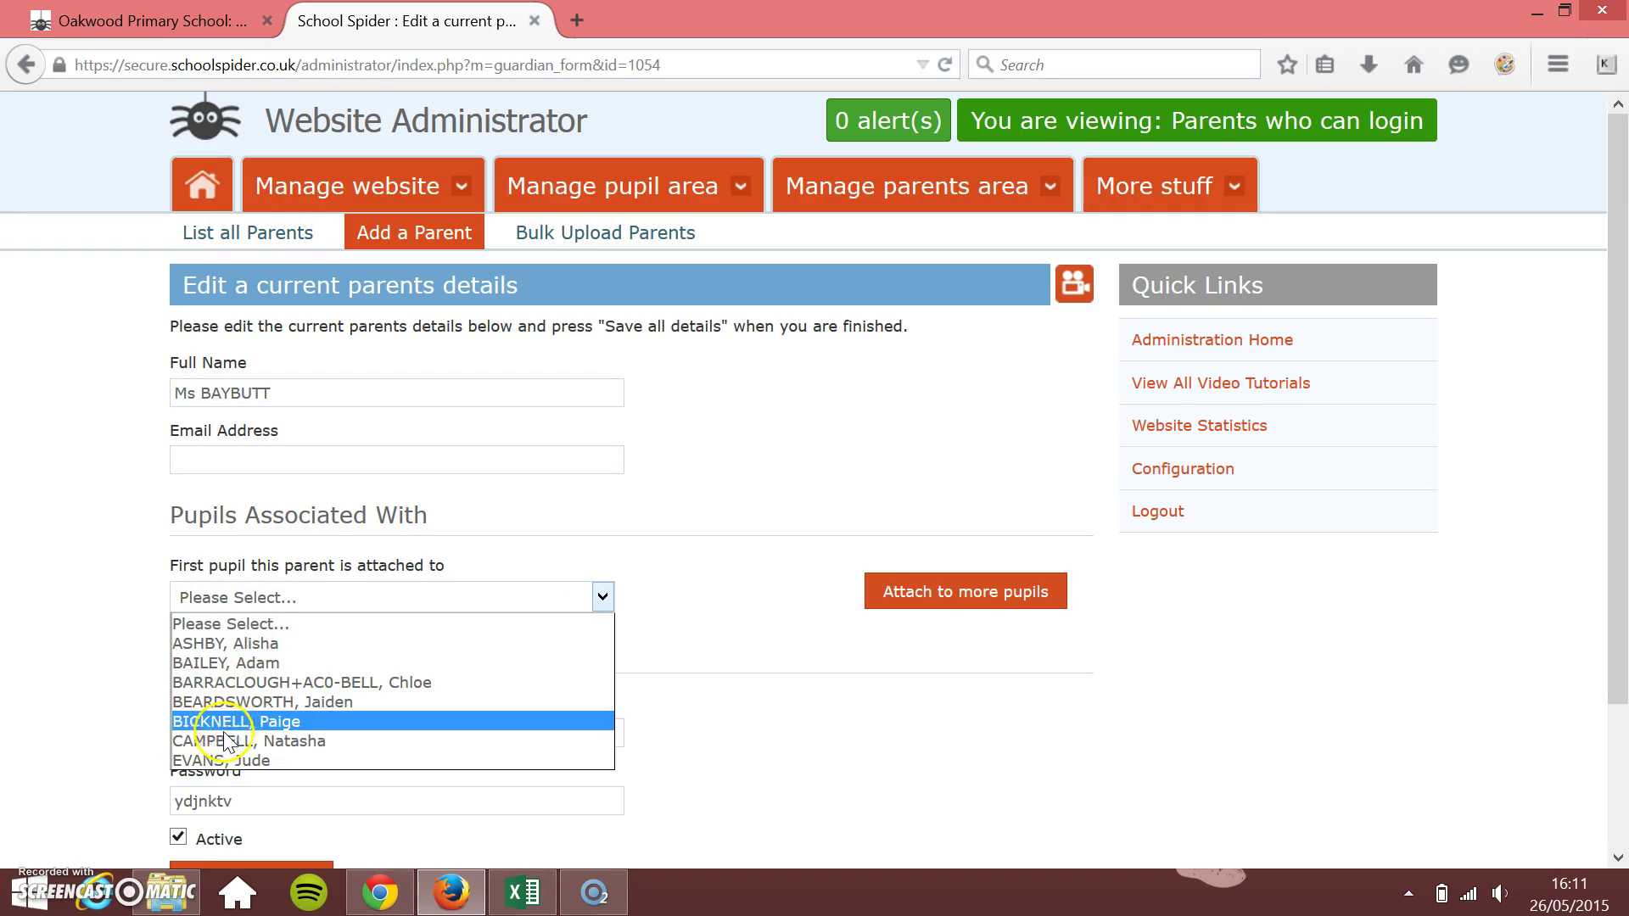
{"action": "left_click", "coordinate": [210, 645]}
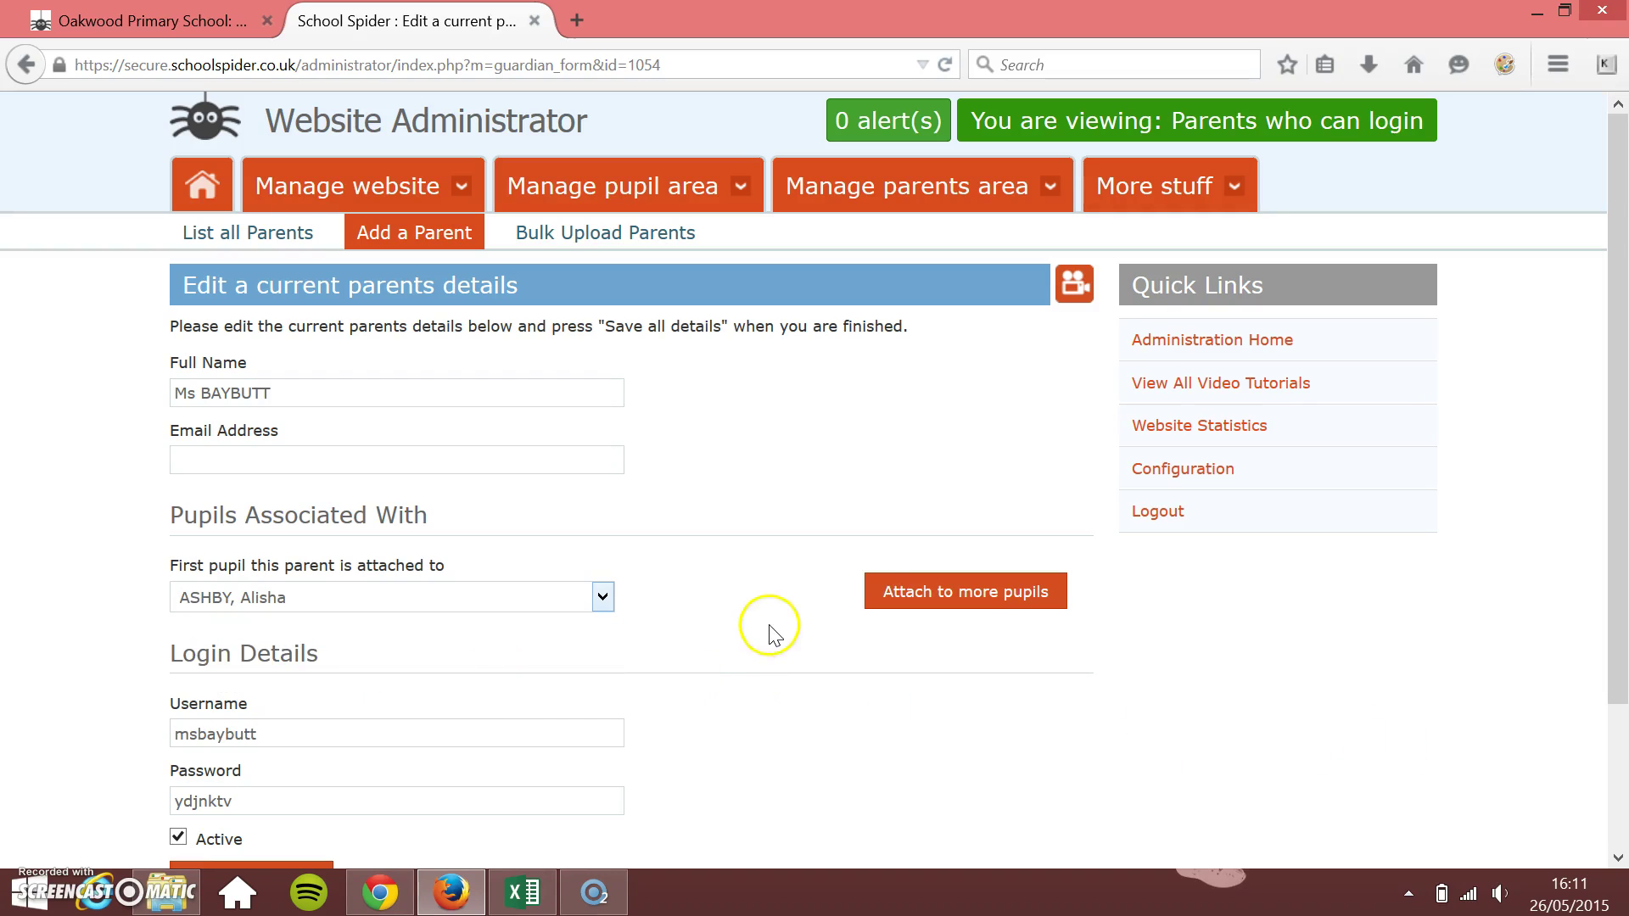
{"action": "scroll", "coordinate": [768, 628], "scroll_direction": "down", "scroll_amount": 3}
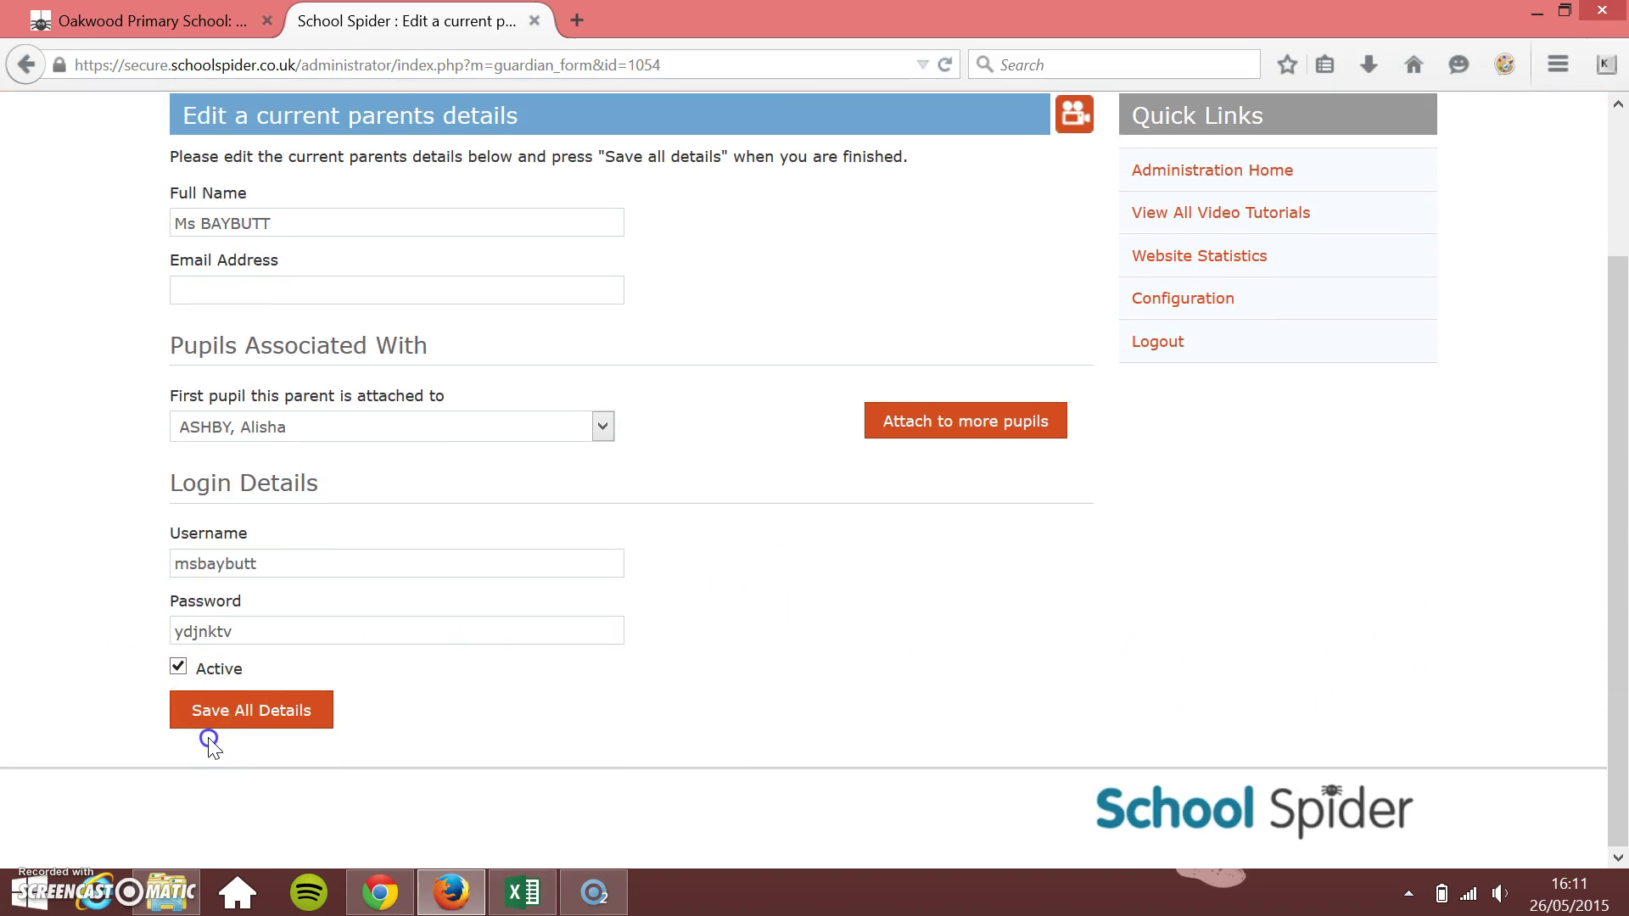
{"action": "left_click", "coordinate": [229, 708]}
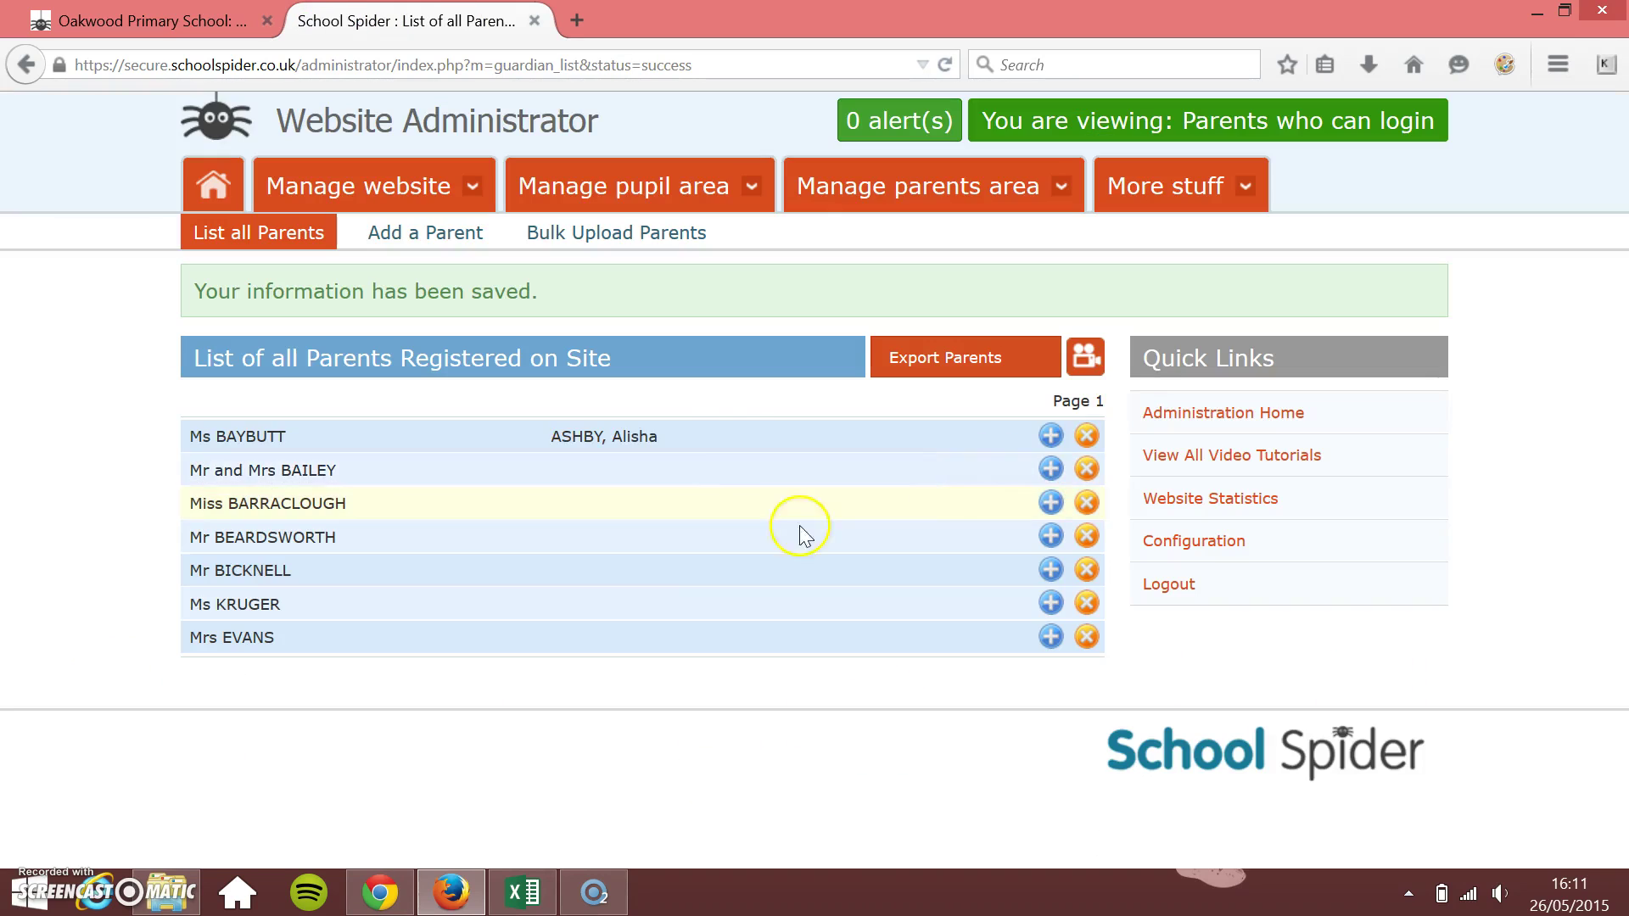
Attach the second pupil to the second parent in the list and save the details
{"action": "left_click", "coordinate": [1051, 469]}
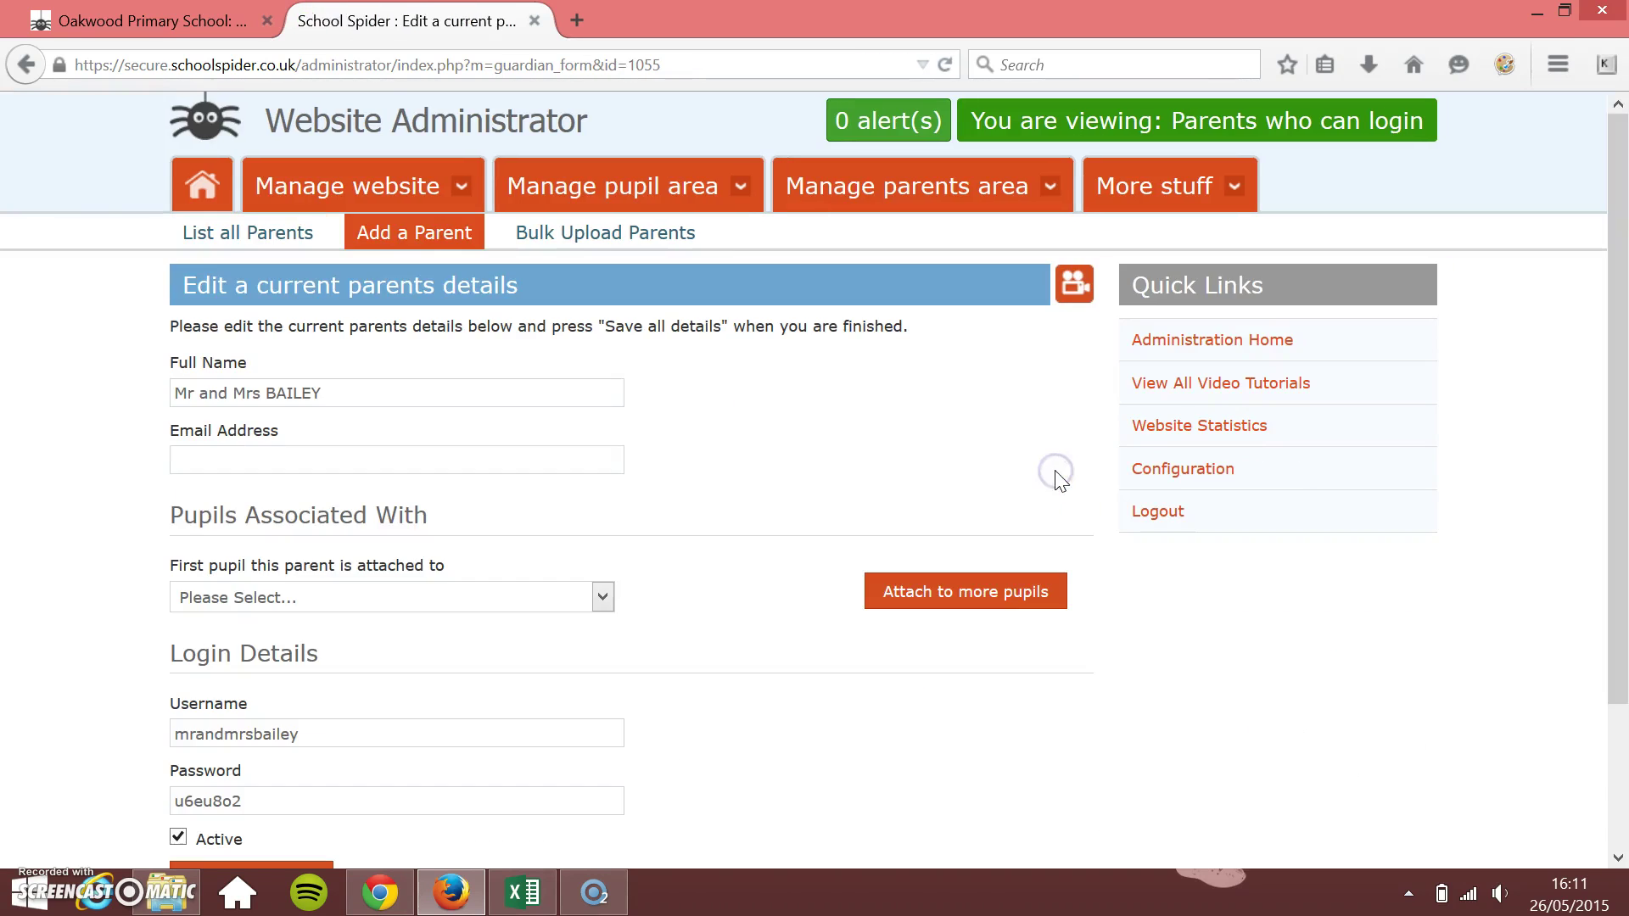
{"action": "left_click", "coordinate": [322, 604]}
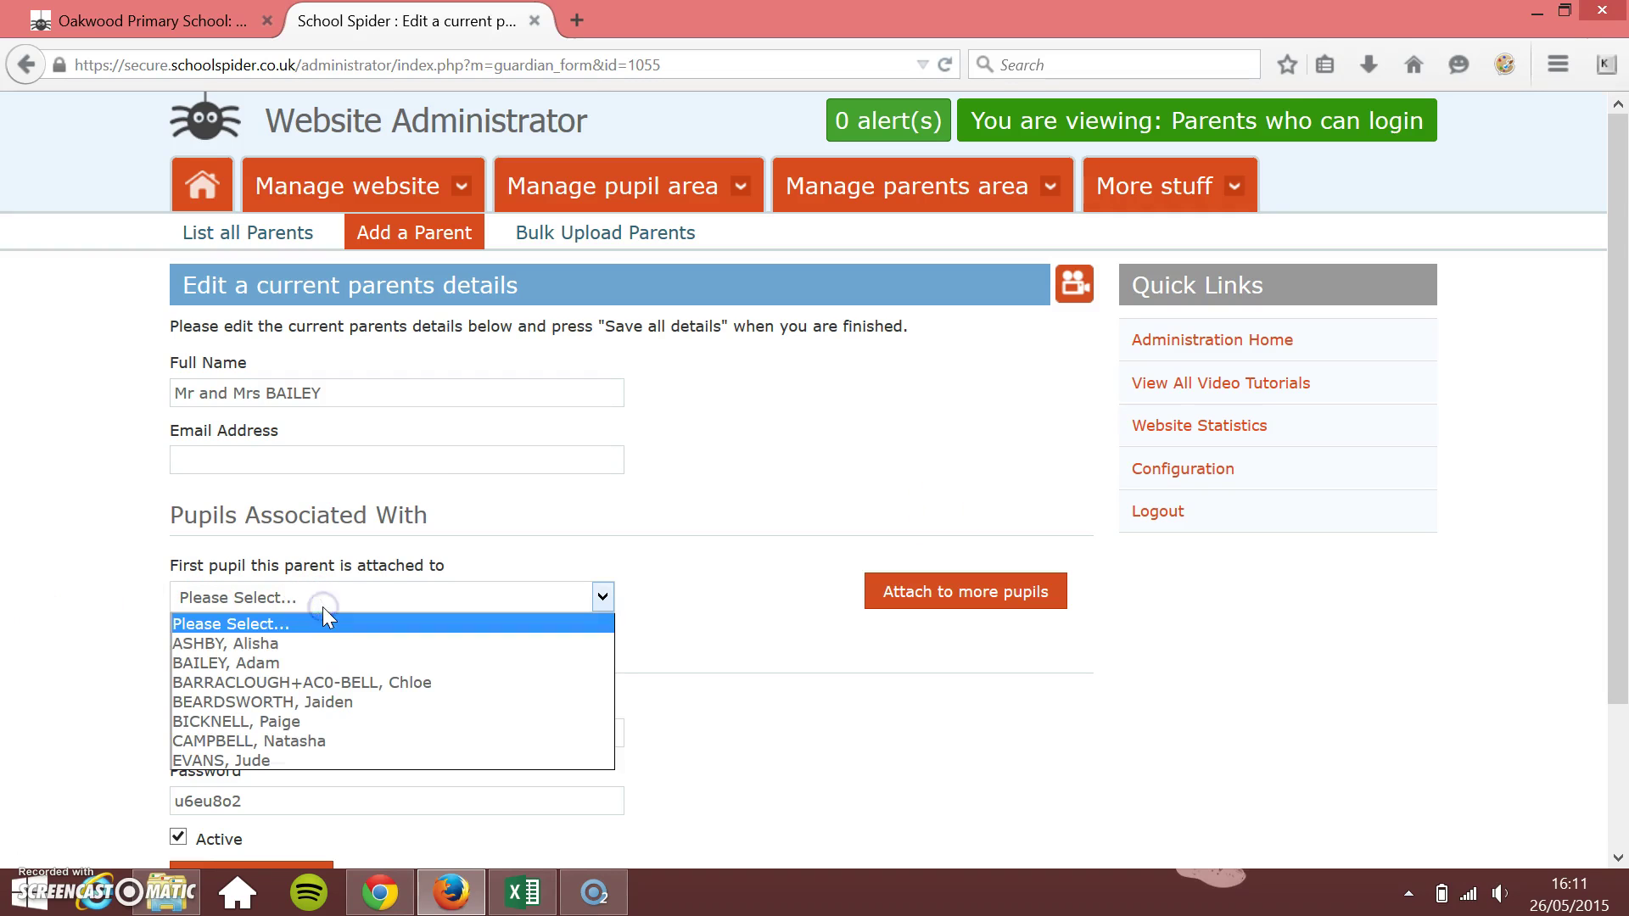
{"action": "left_click", "coordinate": [307, 667]}
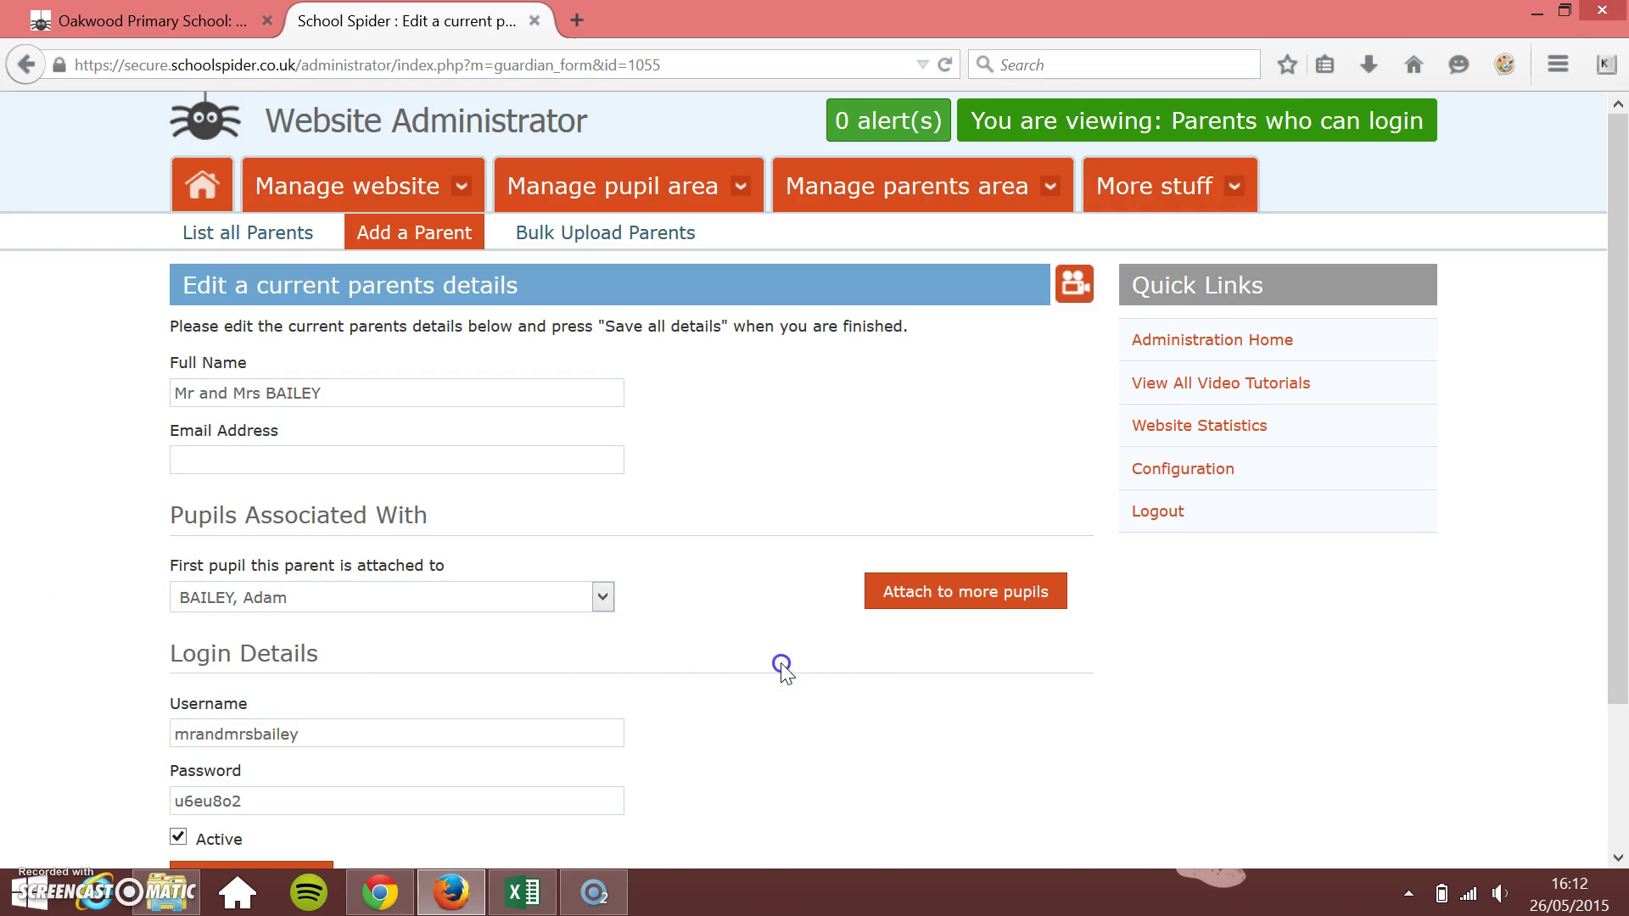
{"action": "scroll", "coordinate": [782, 670], "scroll_direction": "down", "scroll_amount": 3}
{"action": "left_click", "coordinate": [223, 709]}
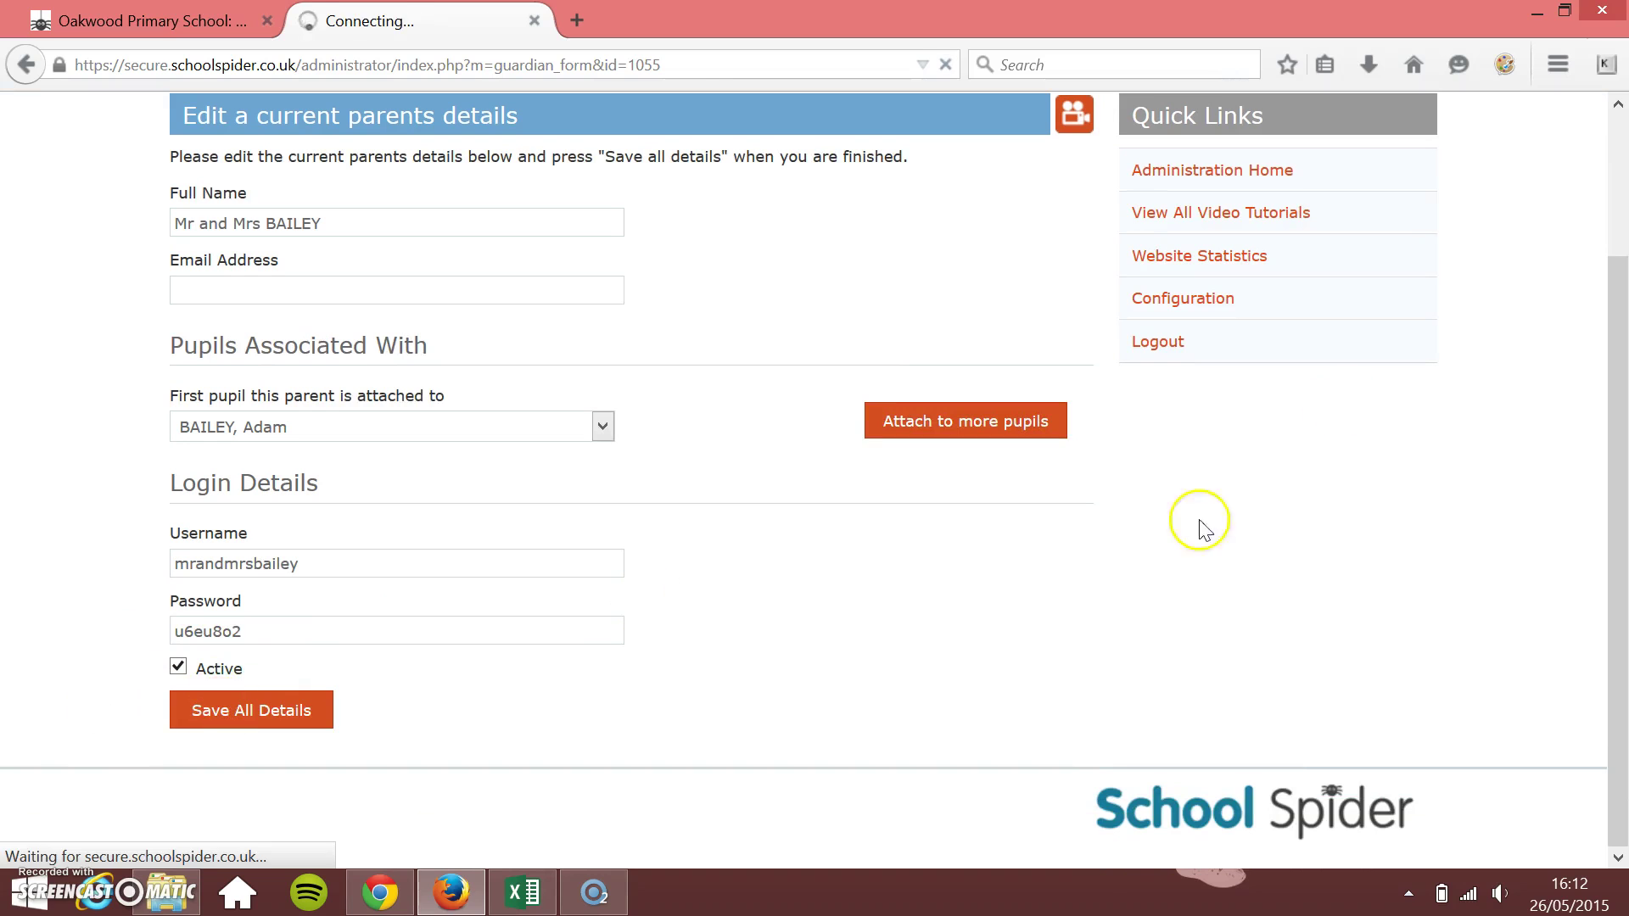